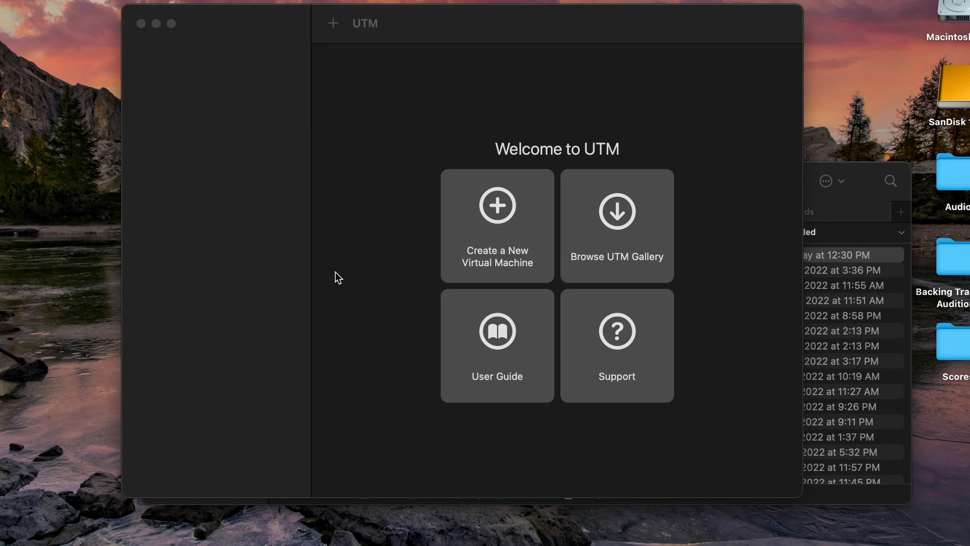
click(335, 273)
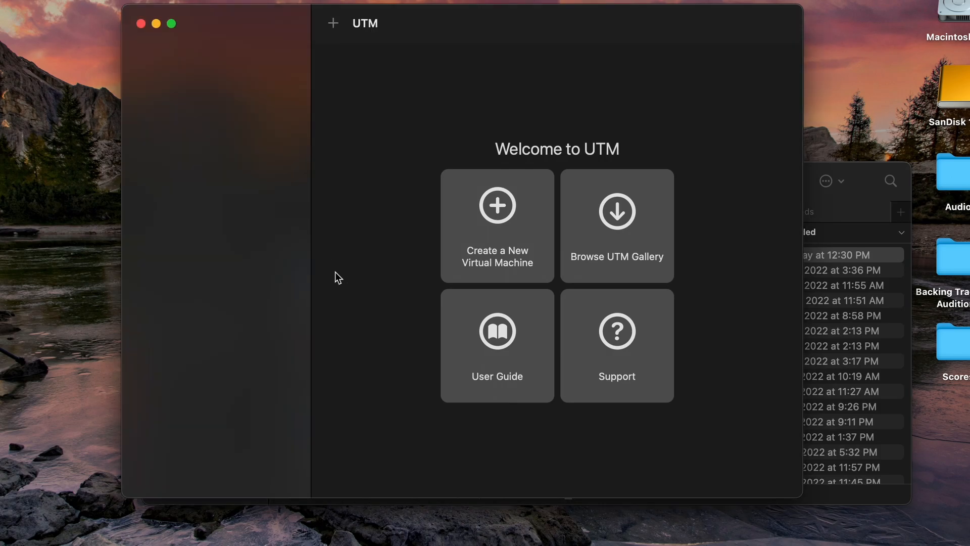
click(0, 0)
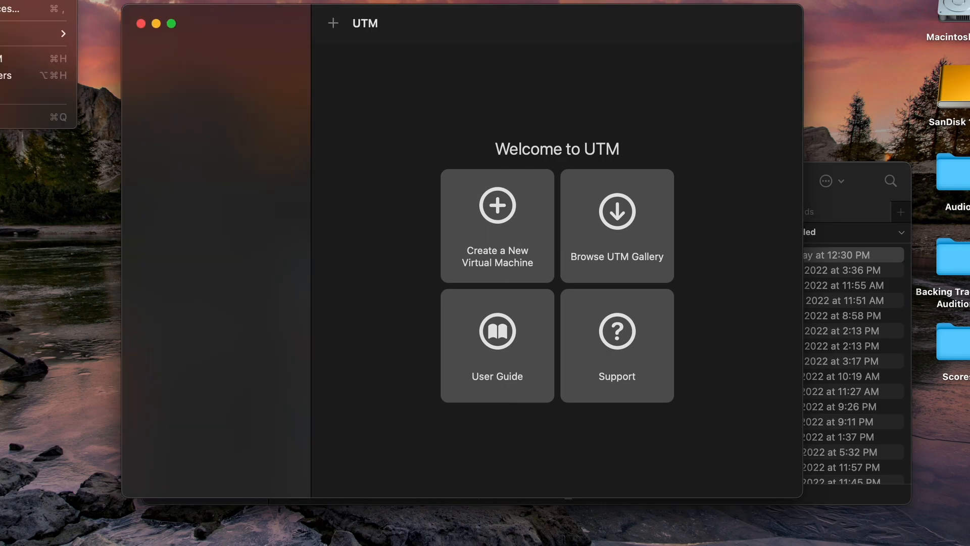
click(0, 0)
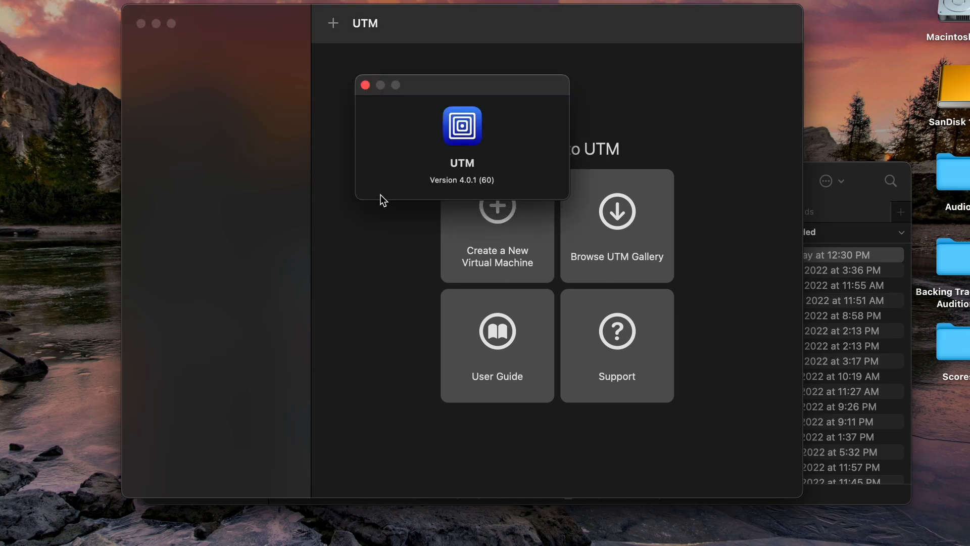
click(364, 85)
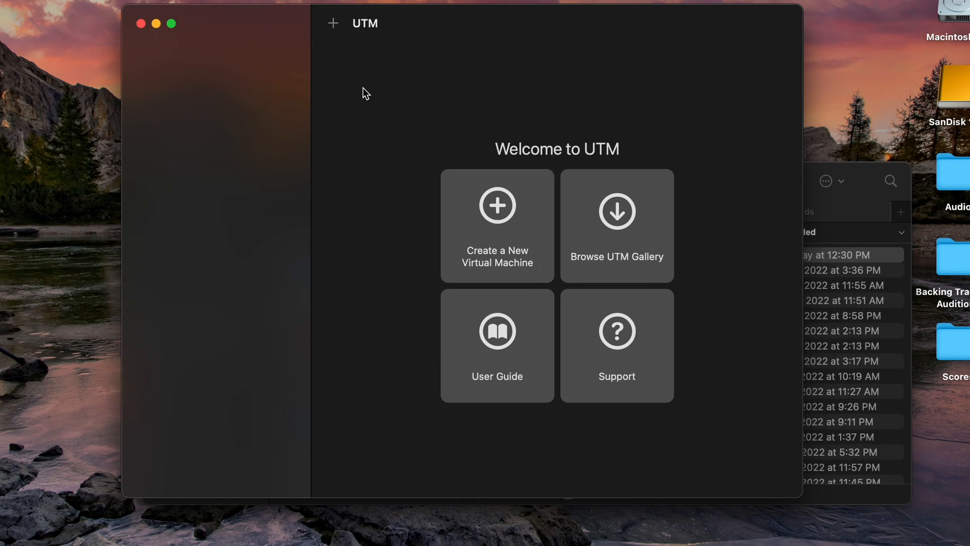
Start a new virtual machine that virtualizes macOS as the guest system
click(474, 202)
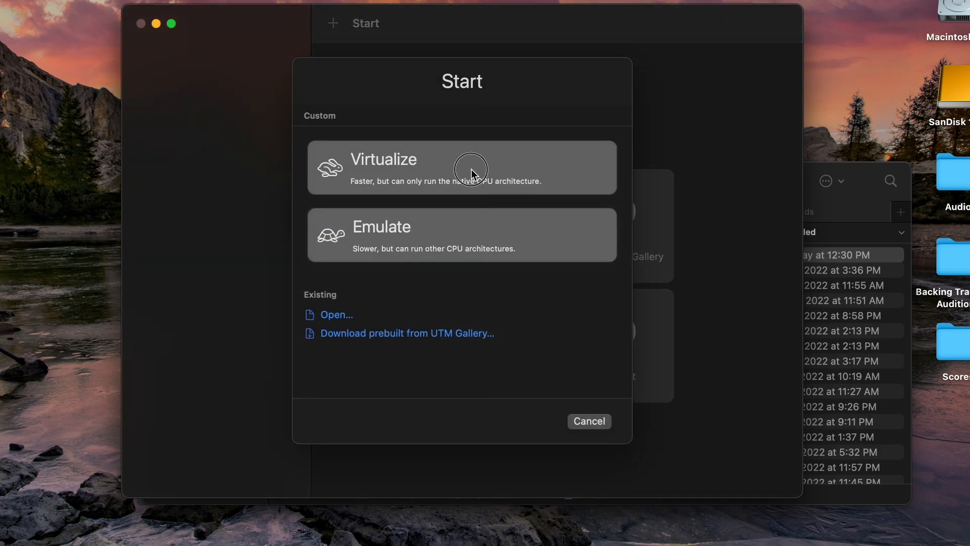
click(471, 169)
click(473, 163)
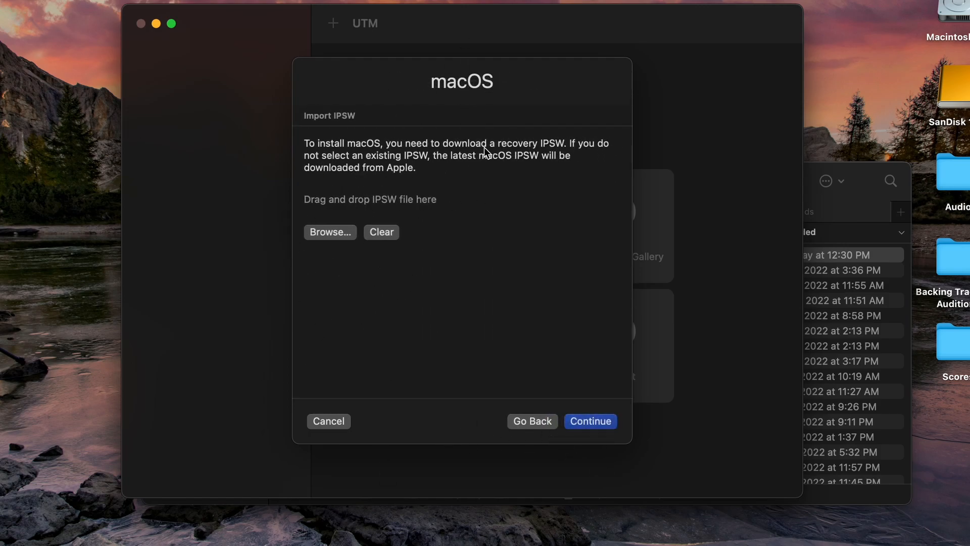
click(590, 422)
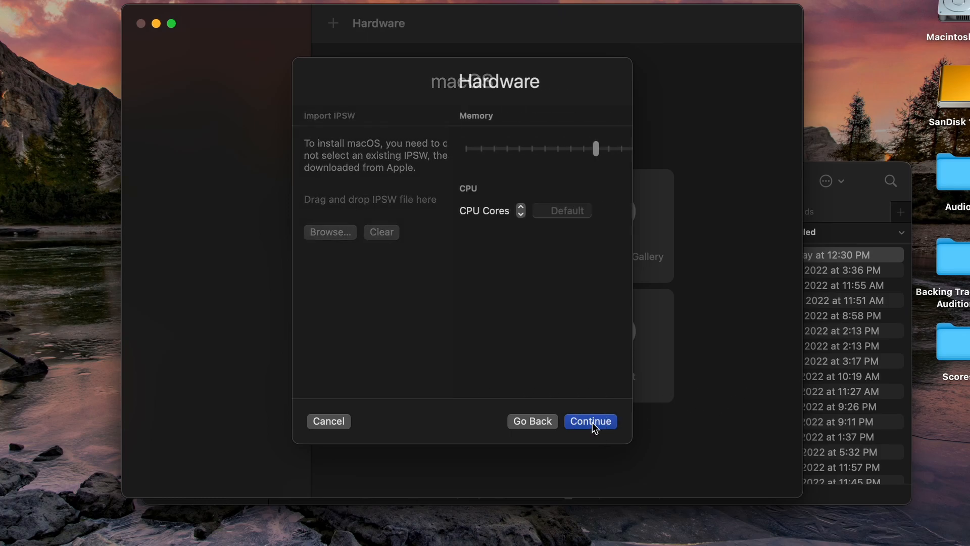
Give it 8192 MB memory and 4 CPU cores, keep the 64 GB drive, and save
drag(453, 148, 465, 148)
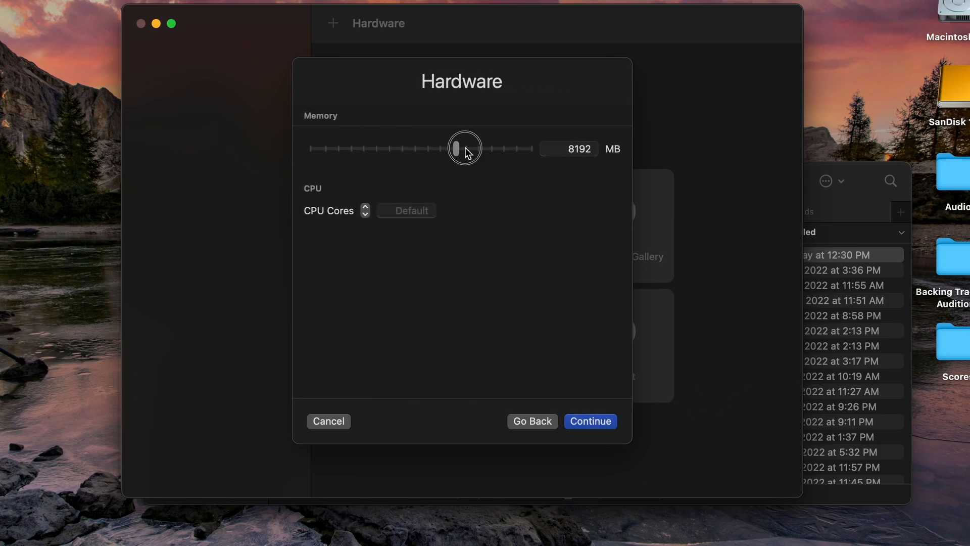
click(406, 210)
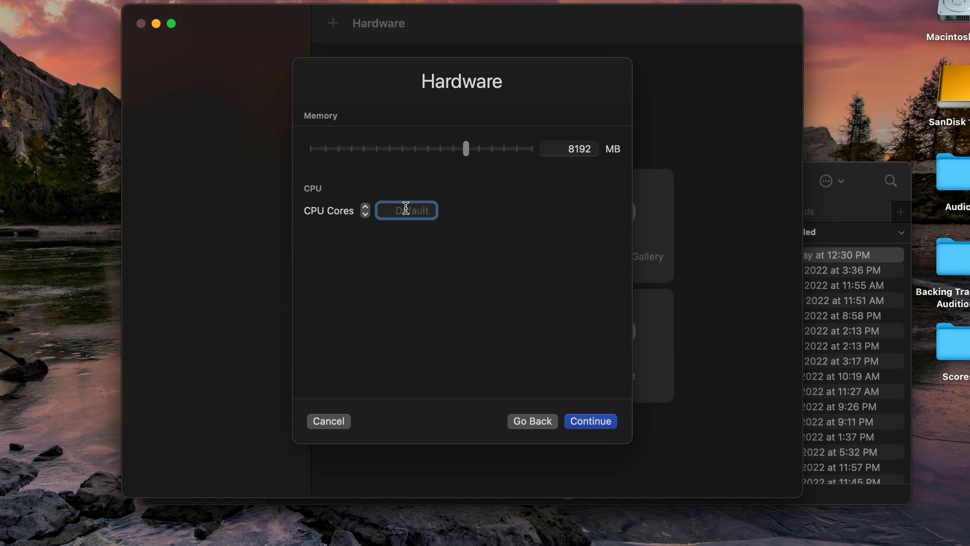
text(4)
click(589, 421)
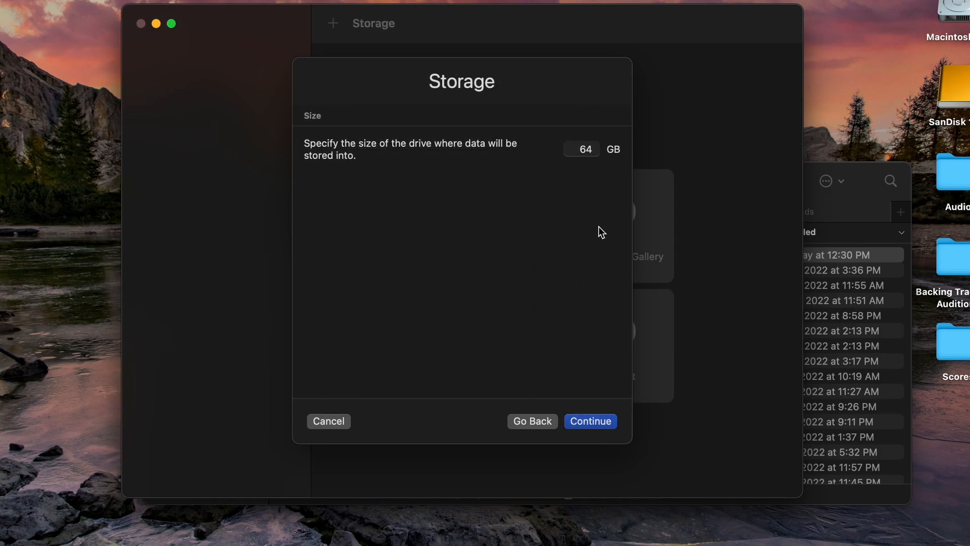
click(607, 422)
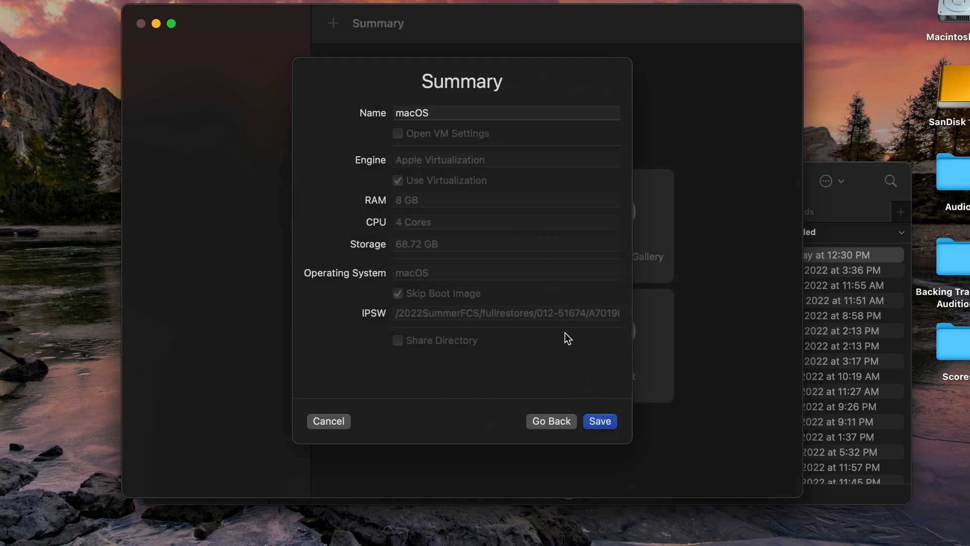
click(611, 421)
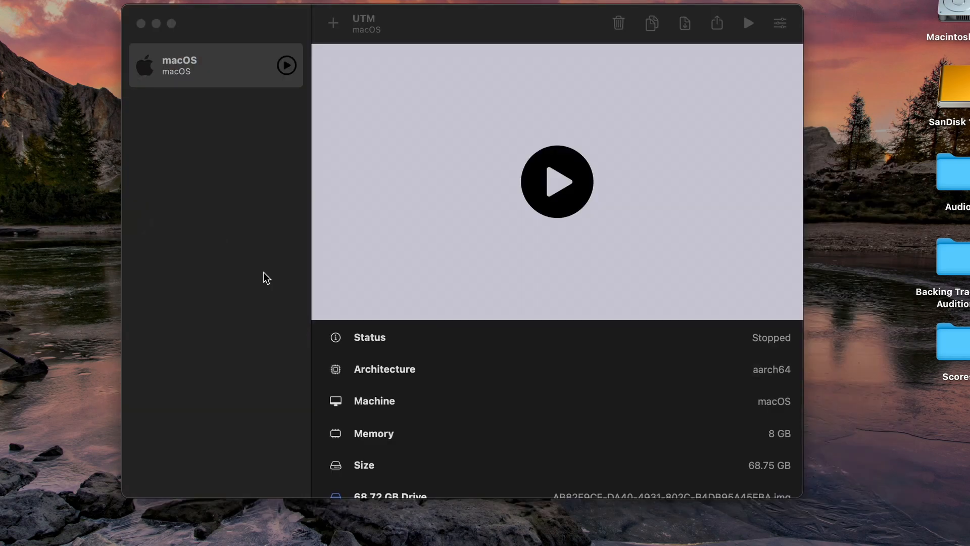
Launch the macOS VM and confirm installing macOS onto it until the hello screen appears
click(266, 278)
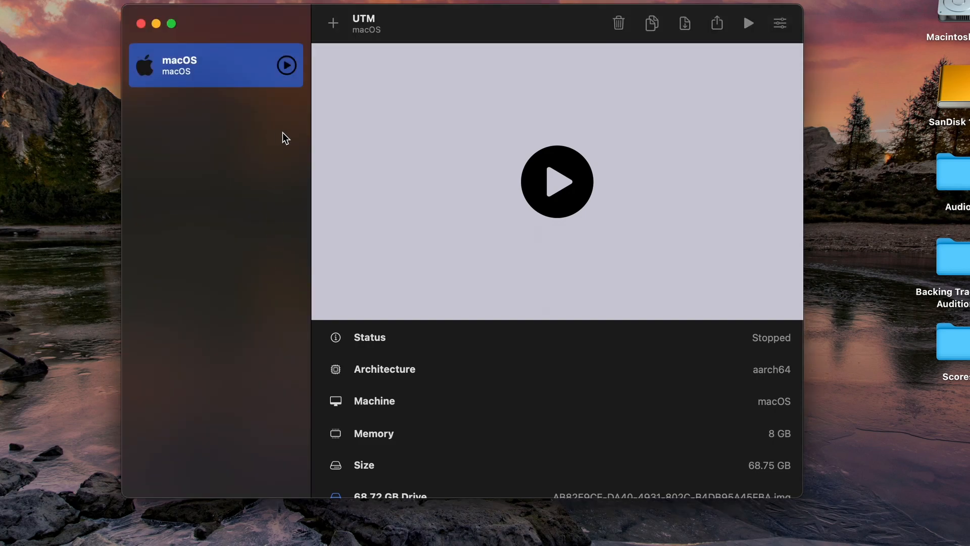
click(553, 183)
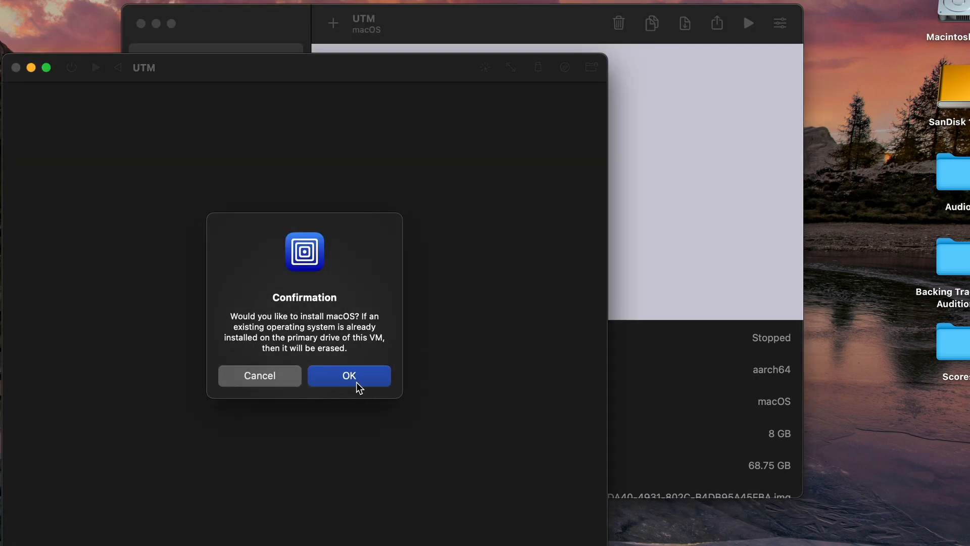
click(373, 380)
drag(319, 70, 376, 59)
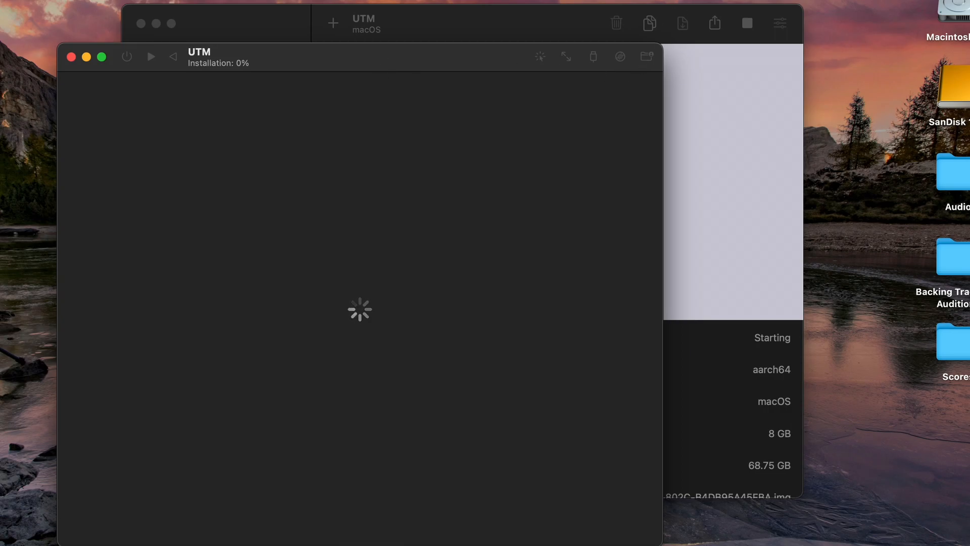
click(685, 7)
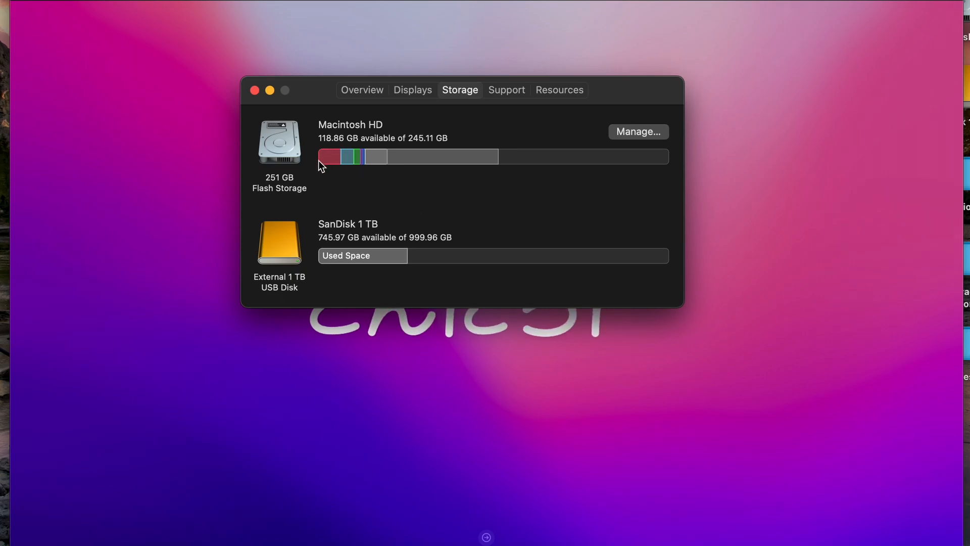
Run the guest's setup assistant with English as the language
click(272, 92)
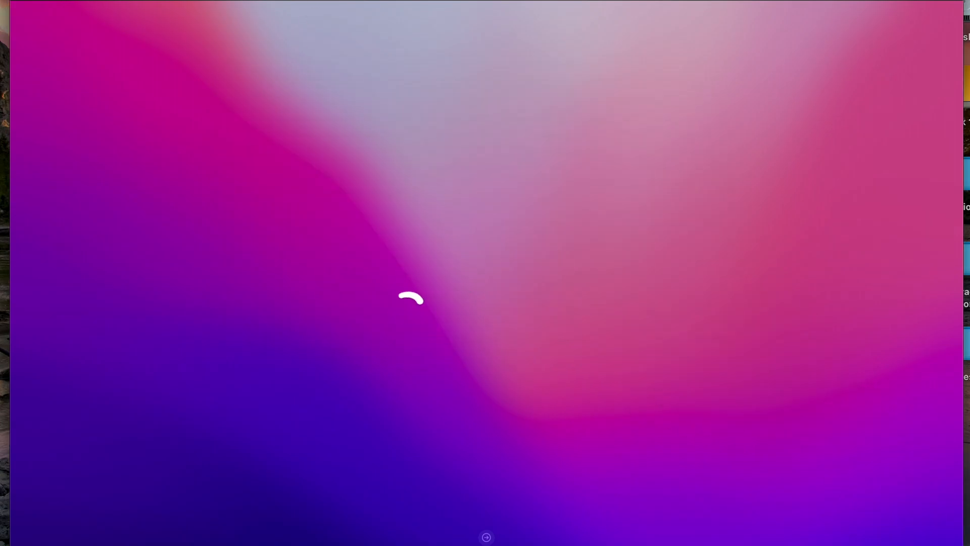
click(486, 536)
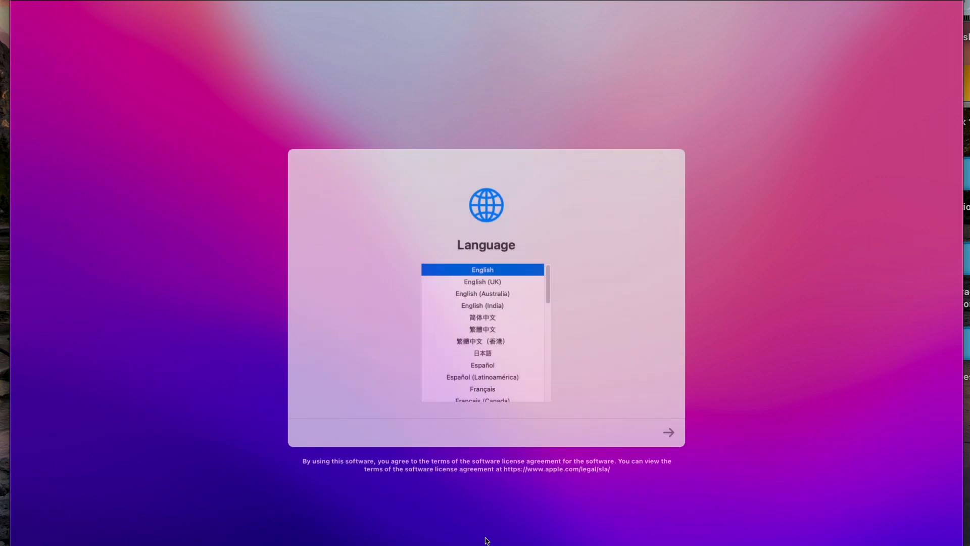
click(667, 431)
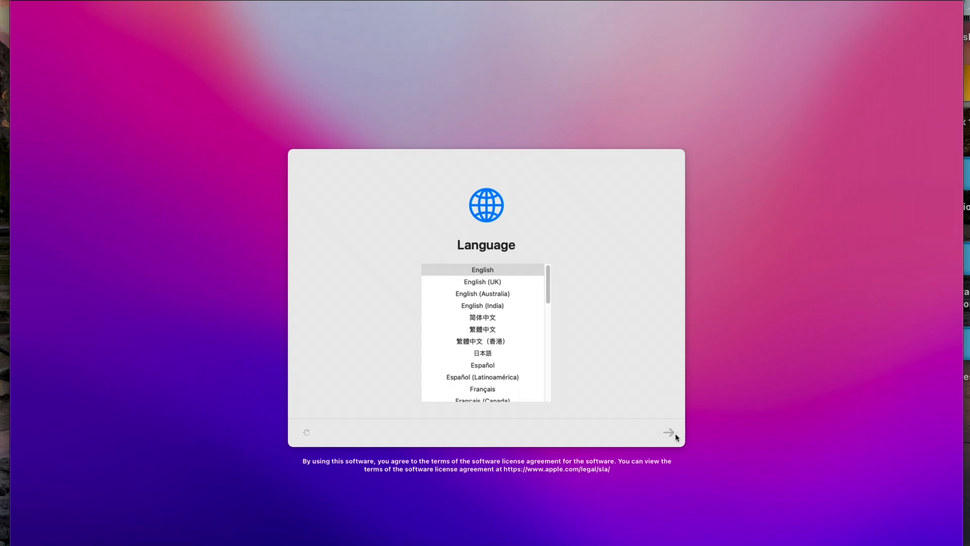
click(502, 272)
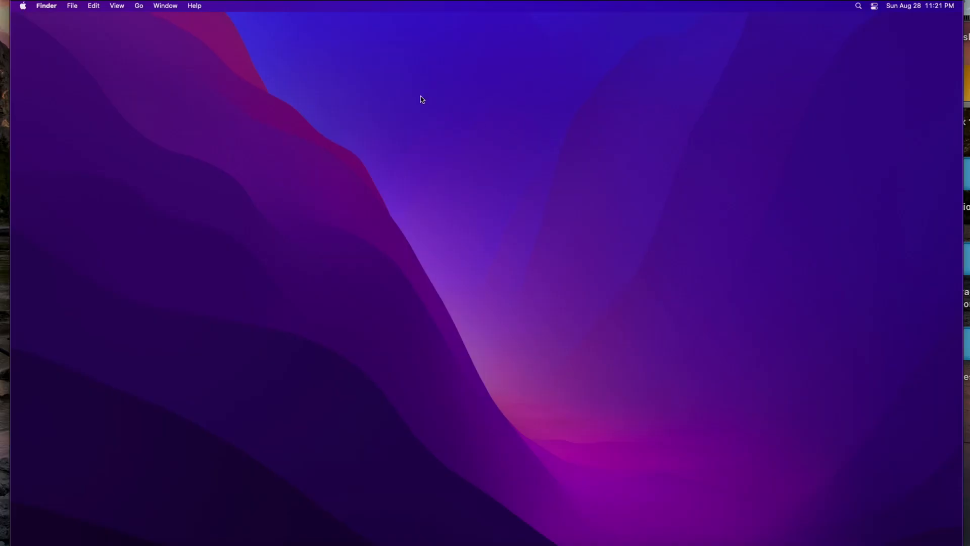
drag(323, 143, 547, 164)
In Finder preferences, show Hard disks and Connected servers on the guest desktop
key(super+comma)
click(45, 83)
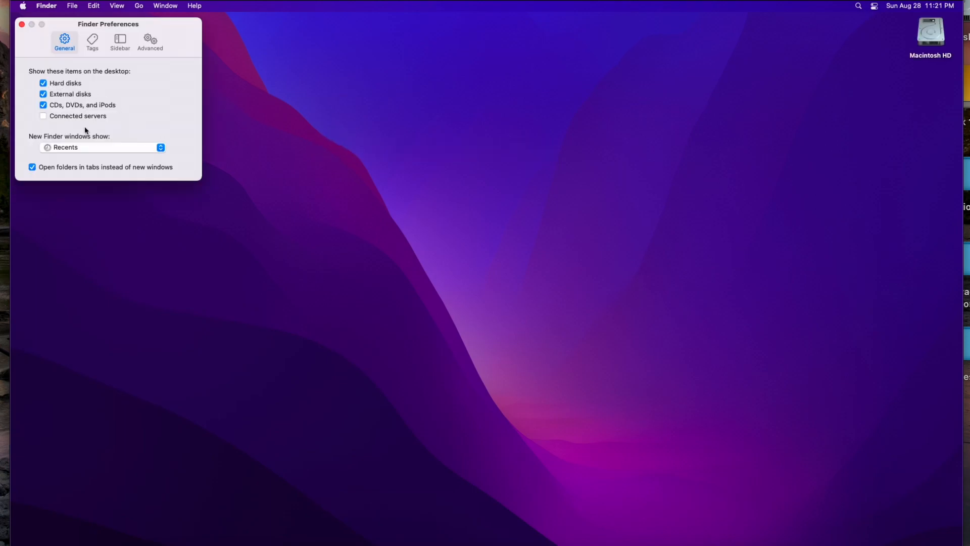
click(50, 118)
drag(208, 35, 332, 65)
drag(277, 58, 257, 90)
click(229, 88)
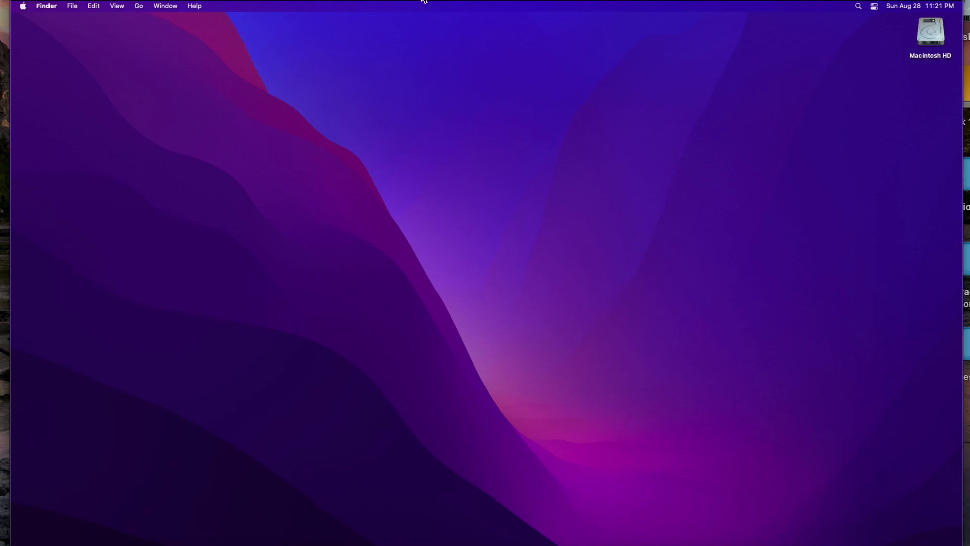
drag(348, 339, 696, 177)
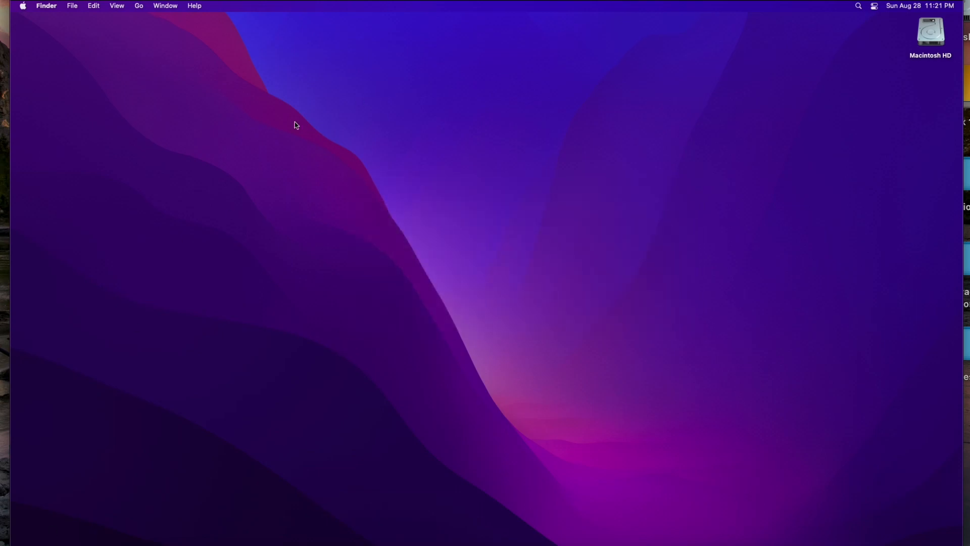
click(74, 6)
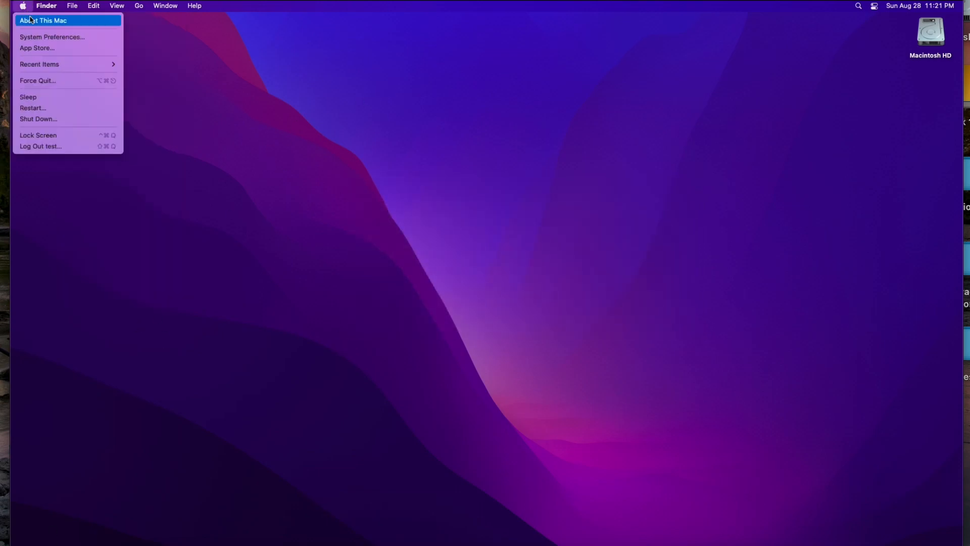
Check About This Mac's Overview and Storage to confirm macOS Monterey 12.5.1
click(30, 20)
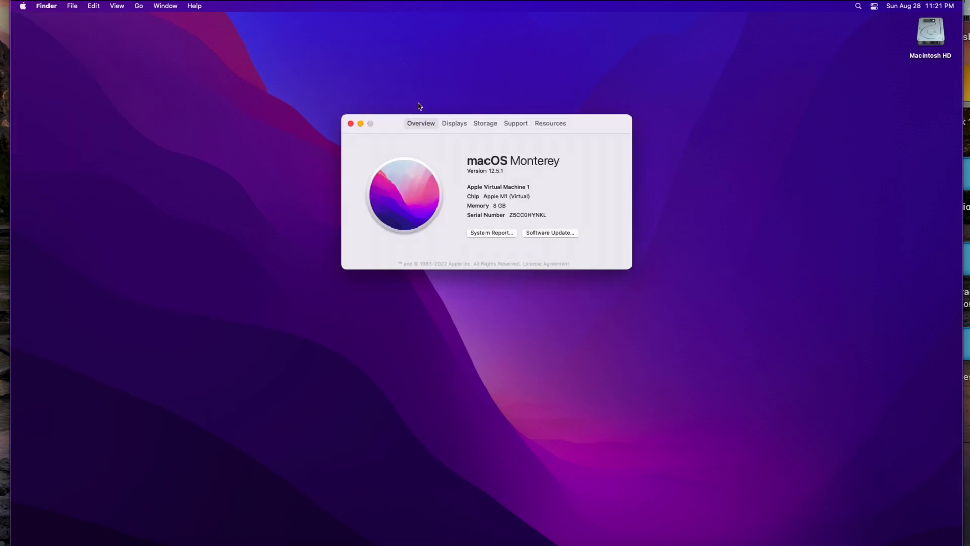
click(485, 123)
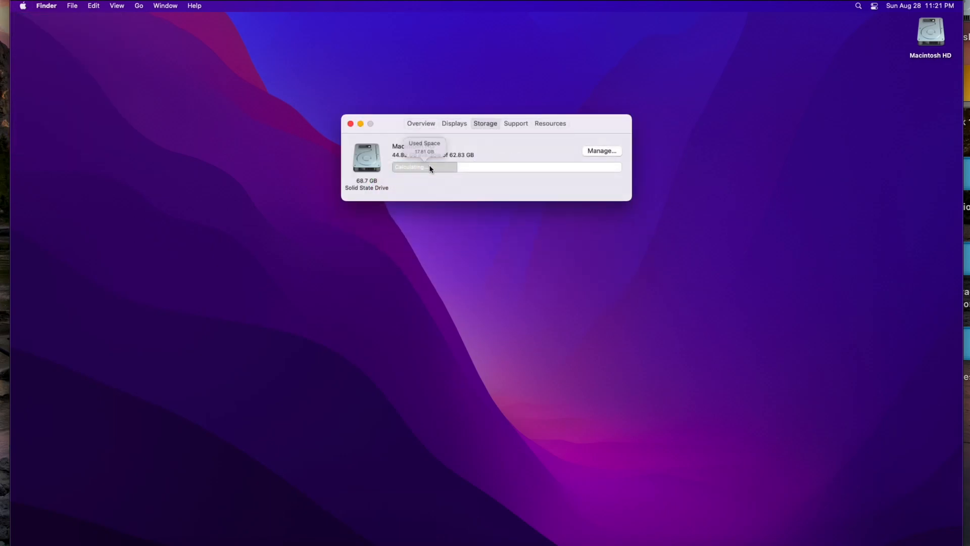
click(419, 123)
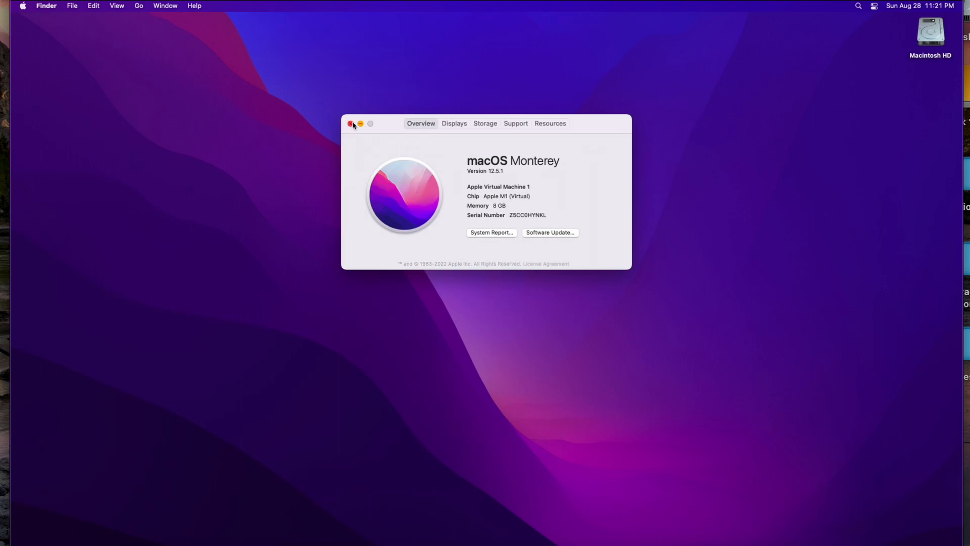
click(350, 124)
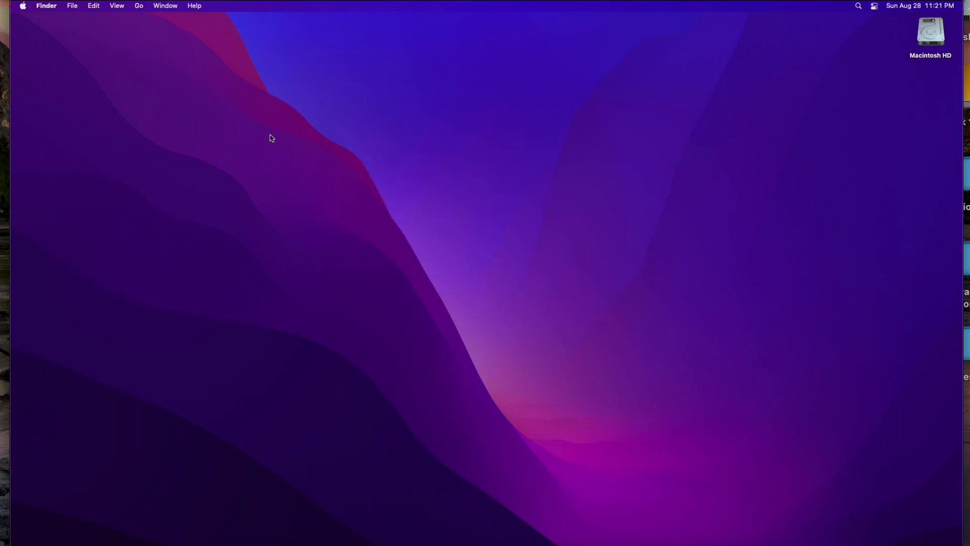
Shut down the guest with Reopen windows unticked
click(23, 6)
click(69, 123)
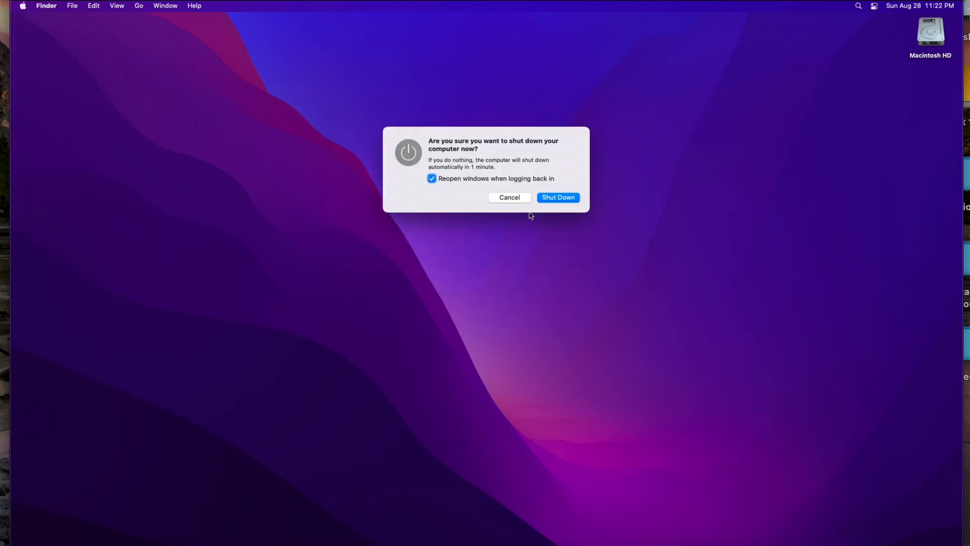
click(494, 178)
key(Return)
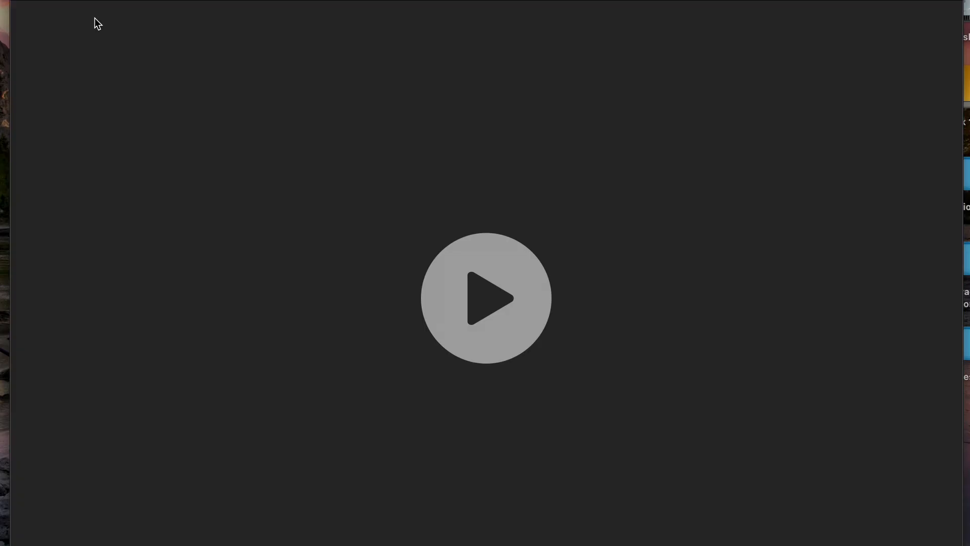
Close the stopped VM window and save the macOS VM export to SanDisk 1 TB
key(super+w)
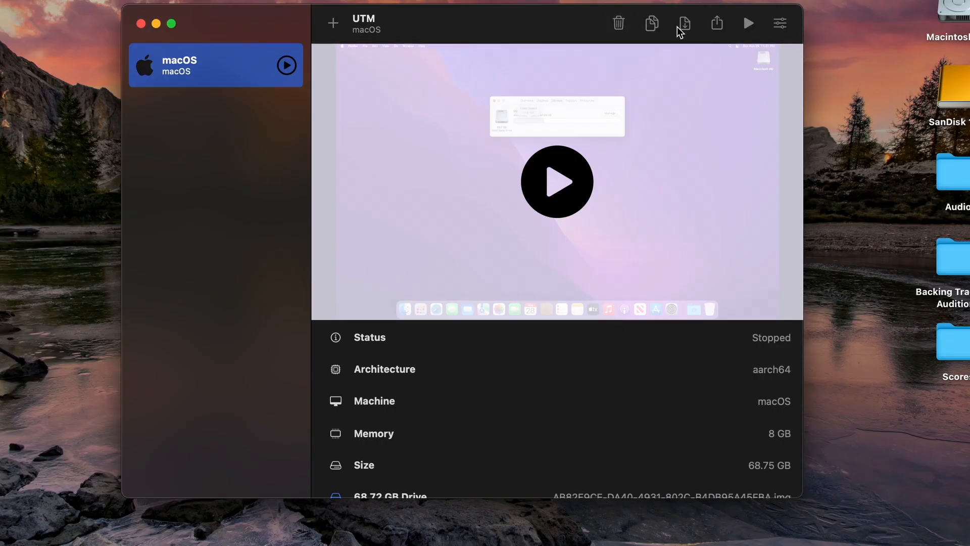
click(721, 30)
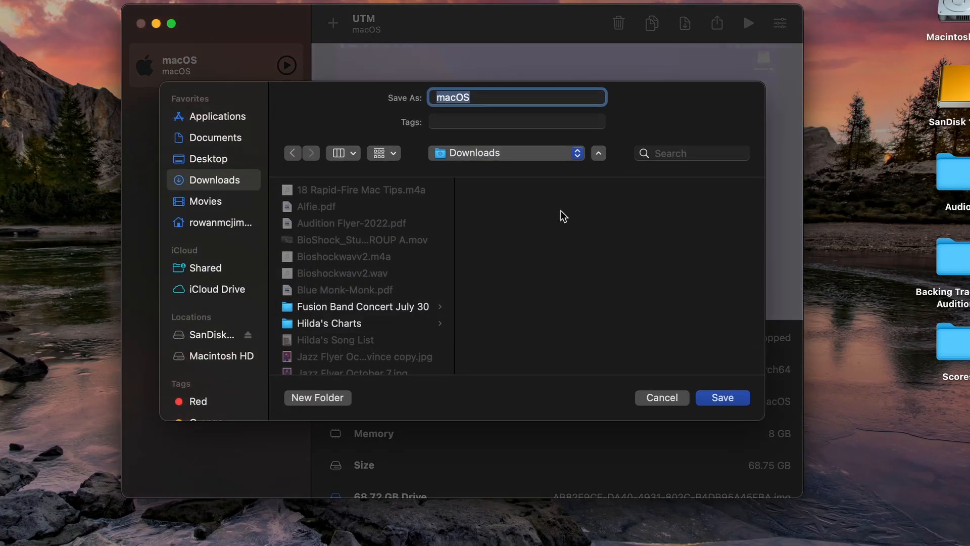
click(216, 335)
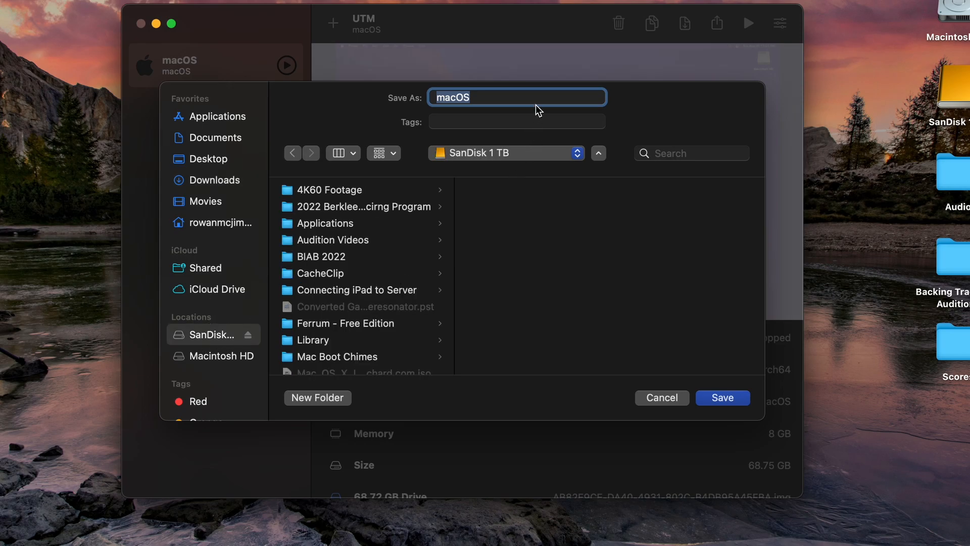
click(710, 397)
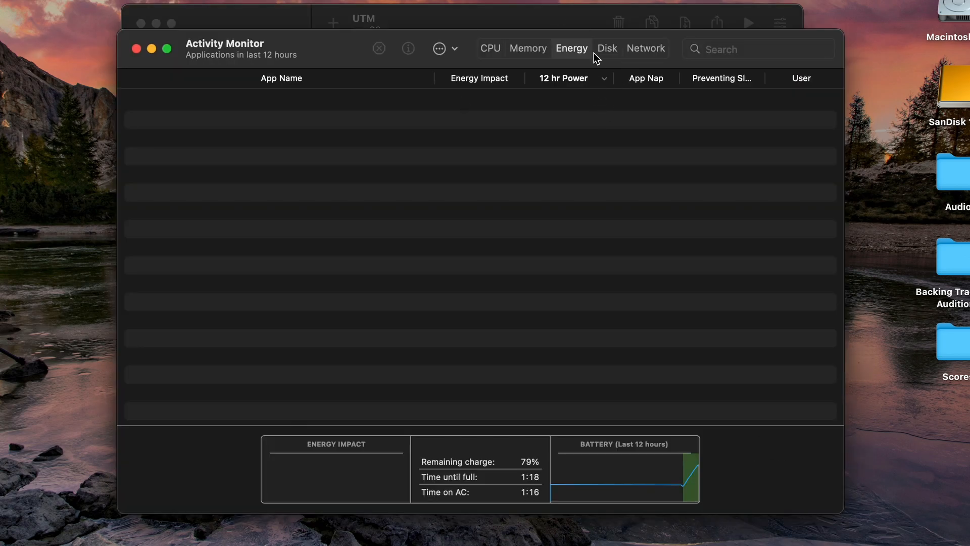
Check per-process Bytes Written on the Disk tab, then quit Activity Monitor
click(609, 49)
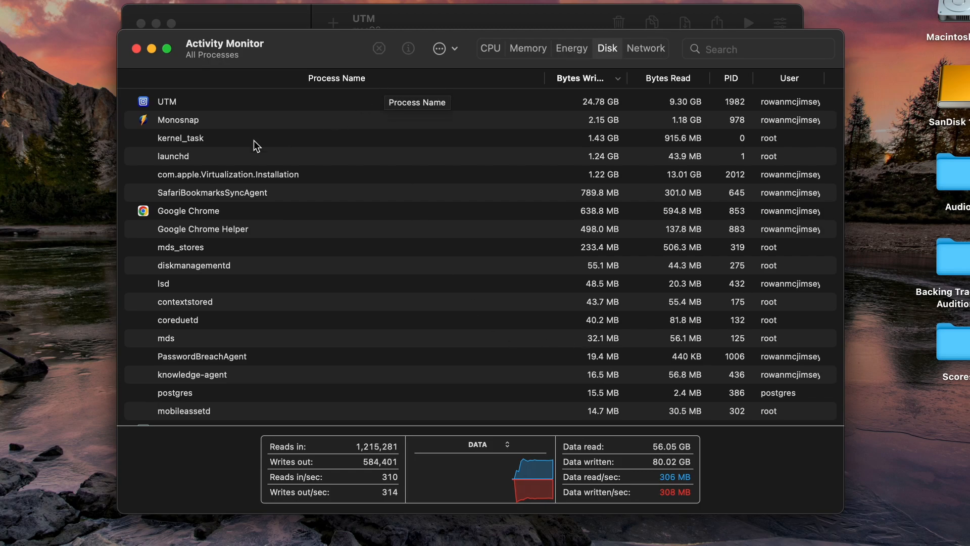
key(super+q)
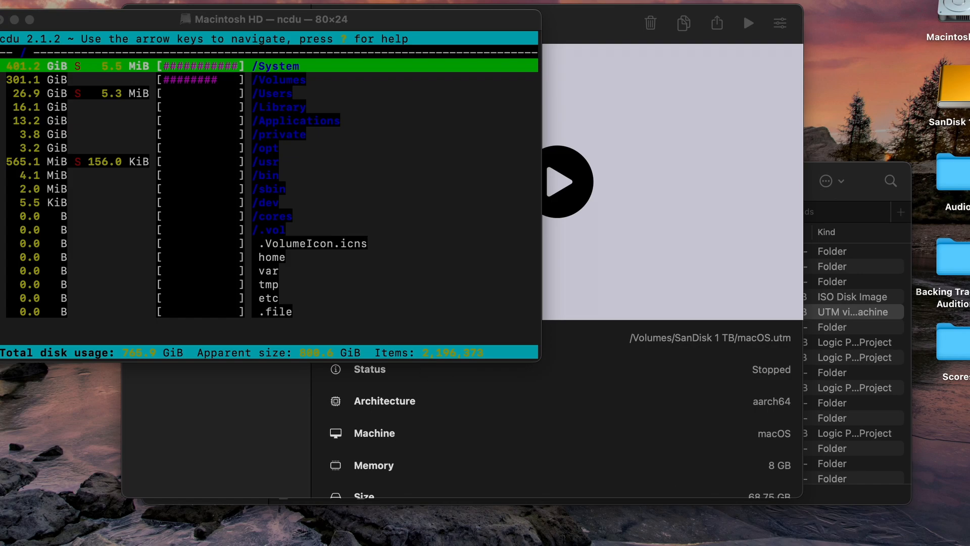
Glance at the storage overview, then open /Users and the home folder in ncdu
click(879, 544)
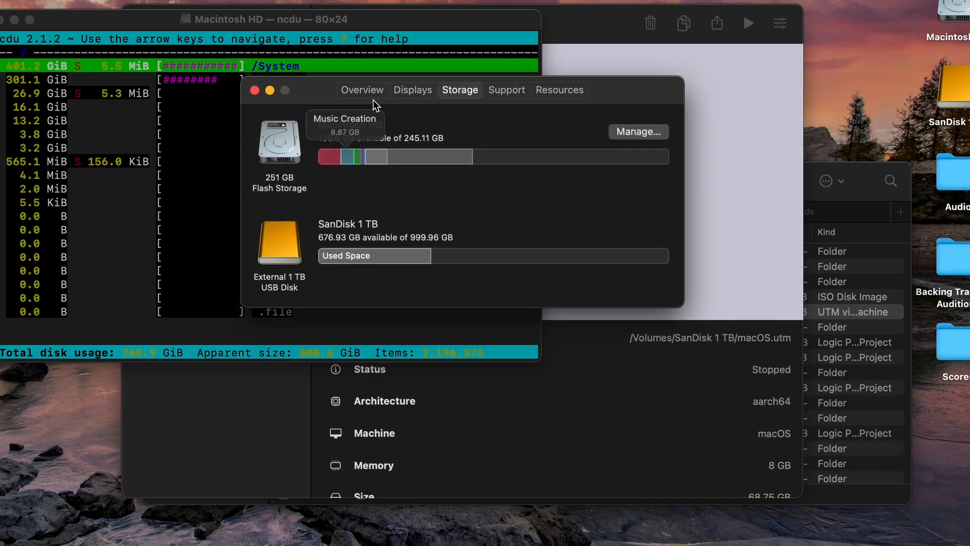
mouse_move(316, 149)
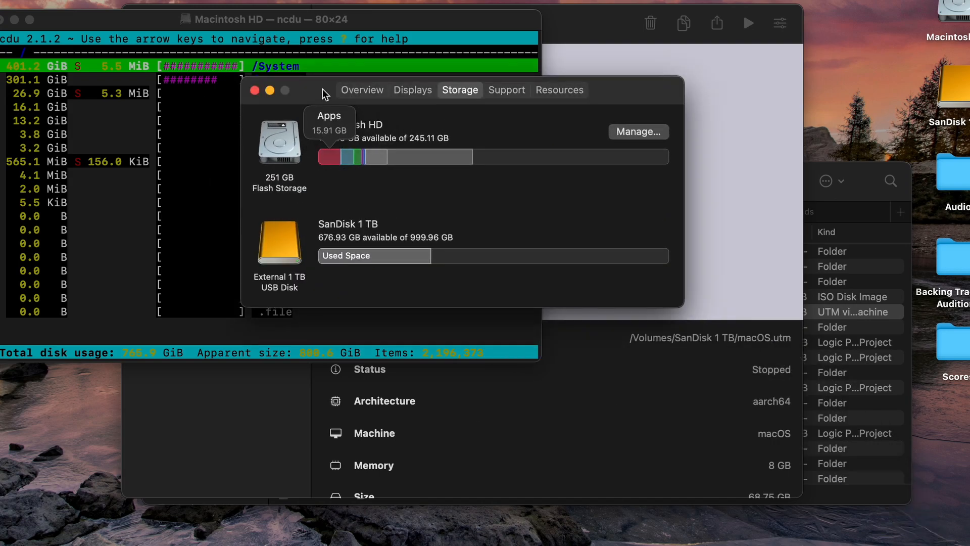
click(270, 90)
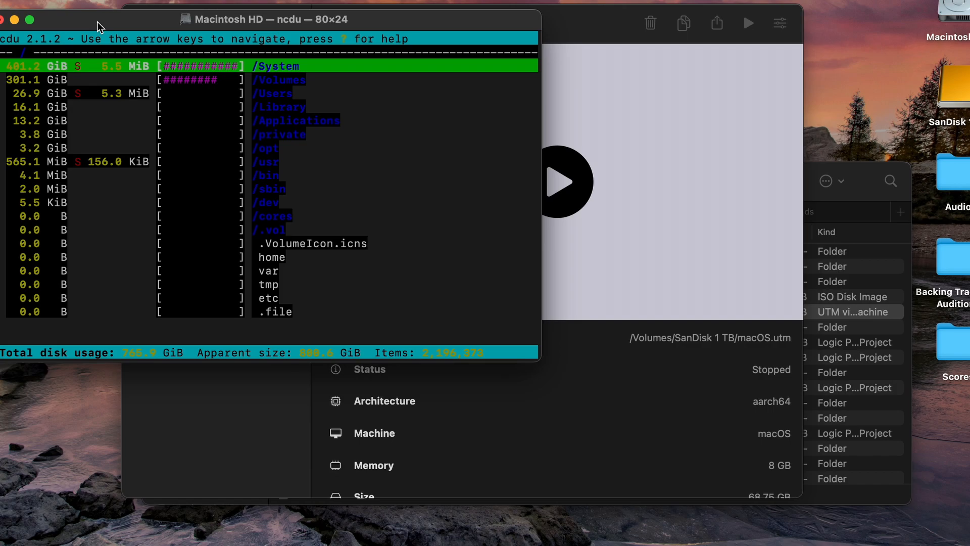
key(Down)
key(Down)
key(Down)
key(Up)
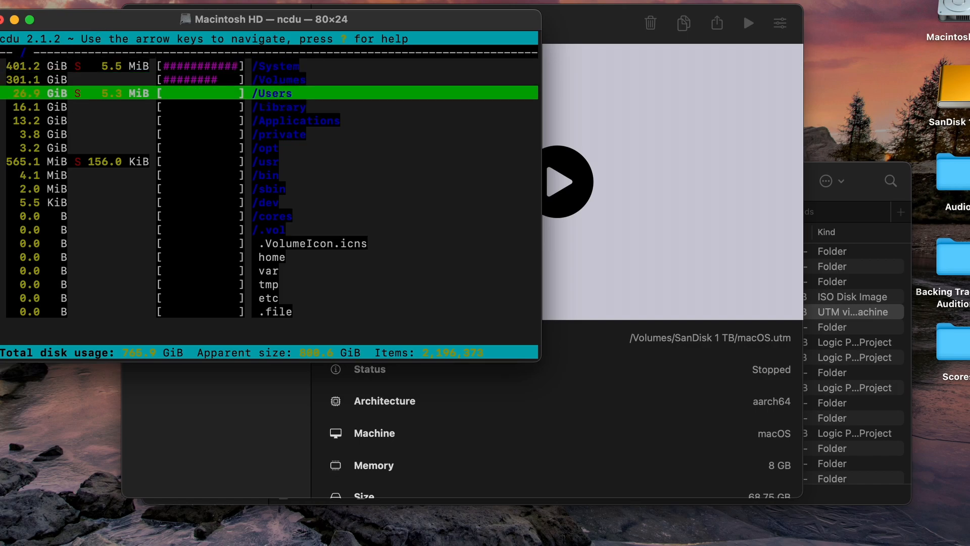
key(Up)
key(Down)
key(Down)
key(Down)
key(Down)
key(Up)
key(Up)
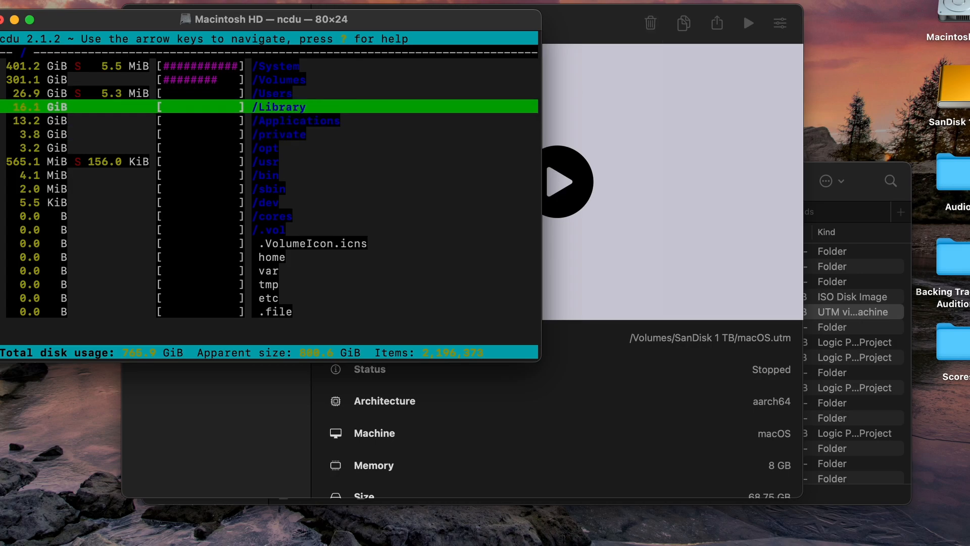
key(Up)
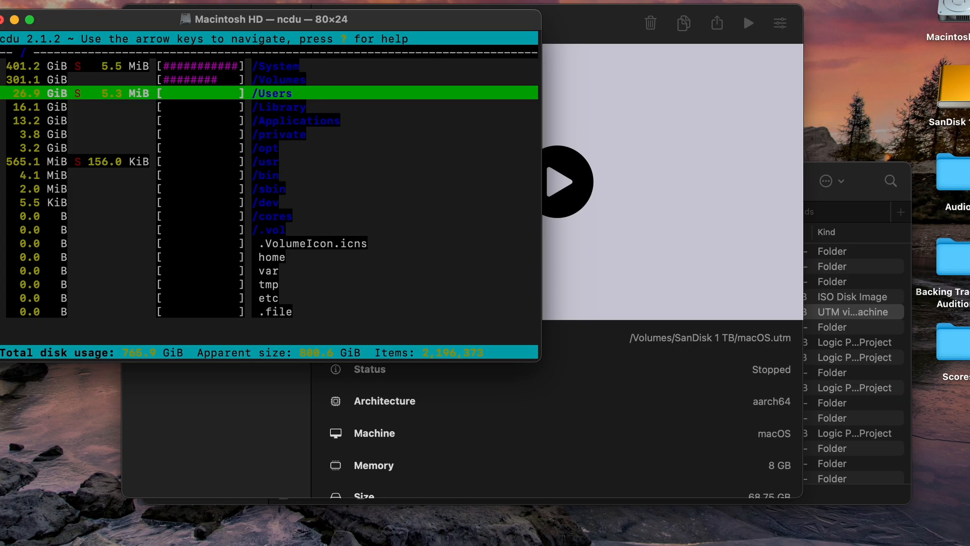
key(Return)
key(Down)
key(Up)
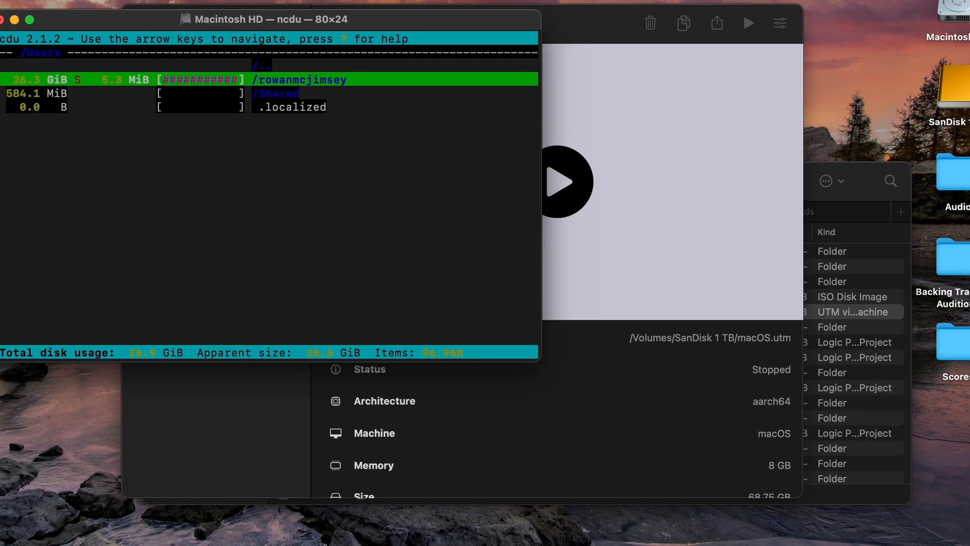
key(Return)
Descend into Library, Containers and the com.utmapp.UTM container
key(Down)
key(Up)
key(Down)
key(Up)
key(Up)
key(Down)
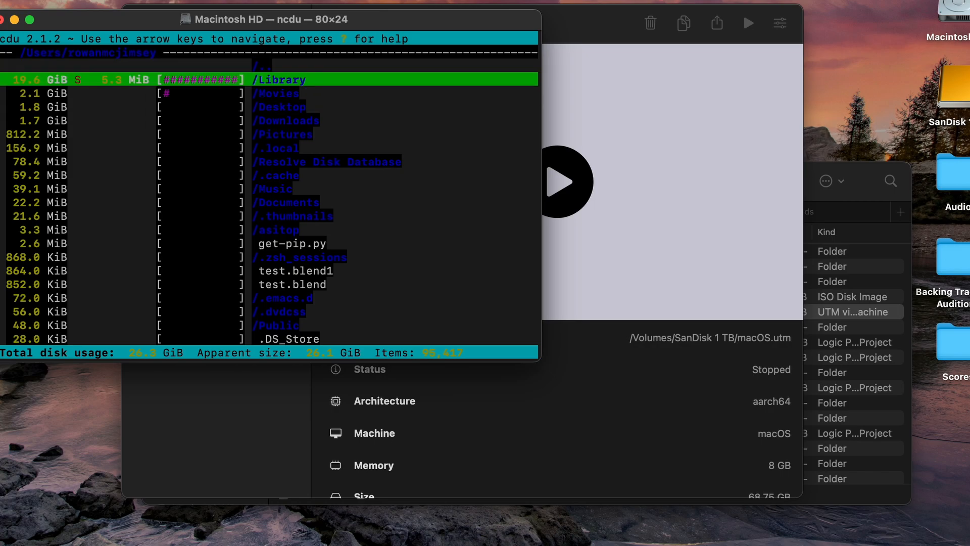
key(Return)
key(Down)
key(Up)
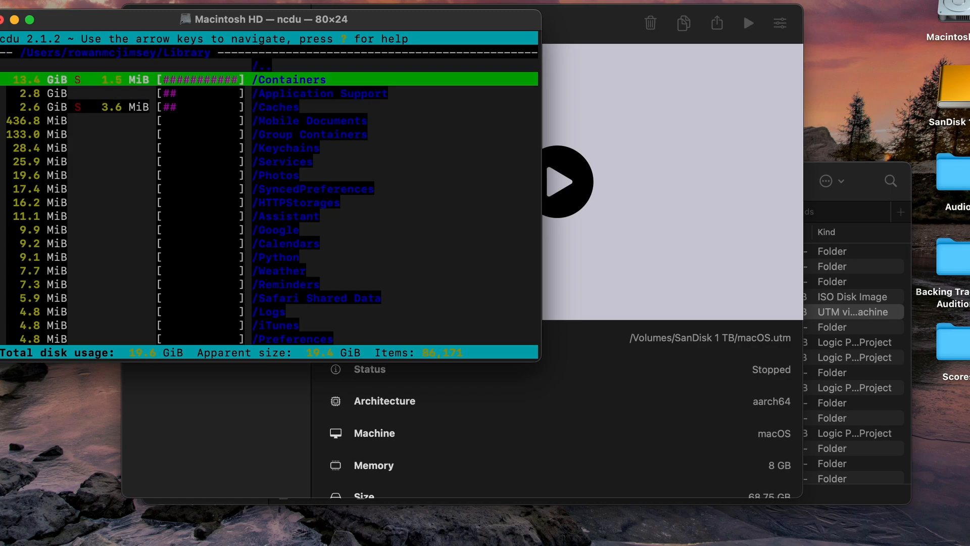
key(Return)
key(Down)
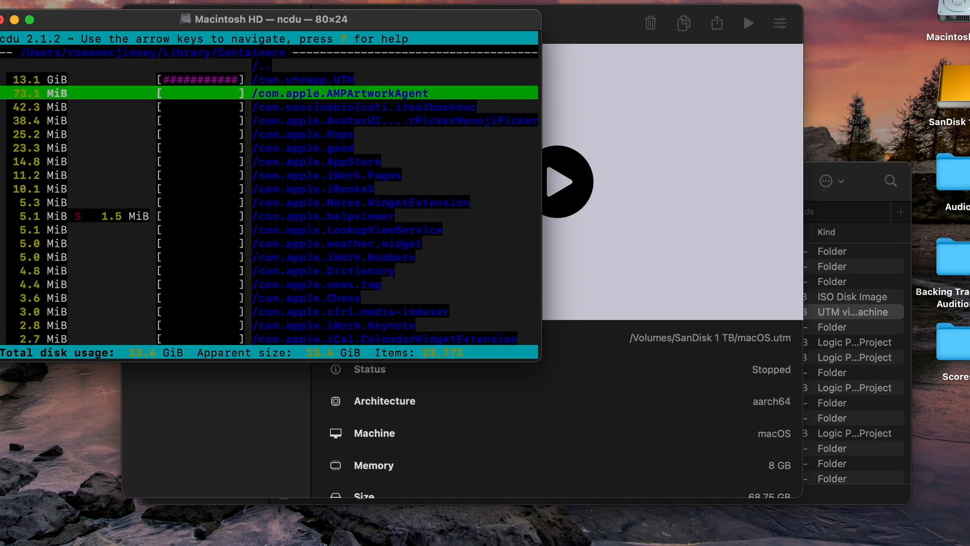
key(Up)
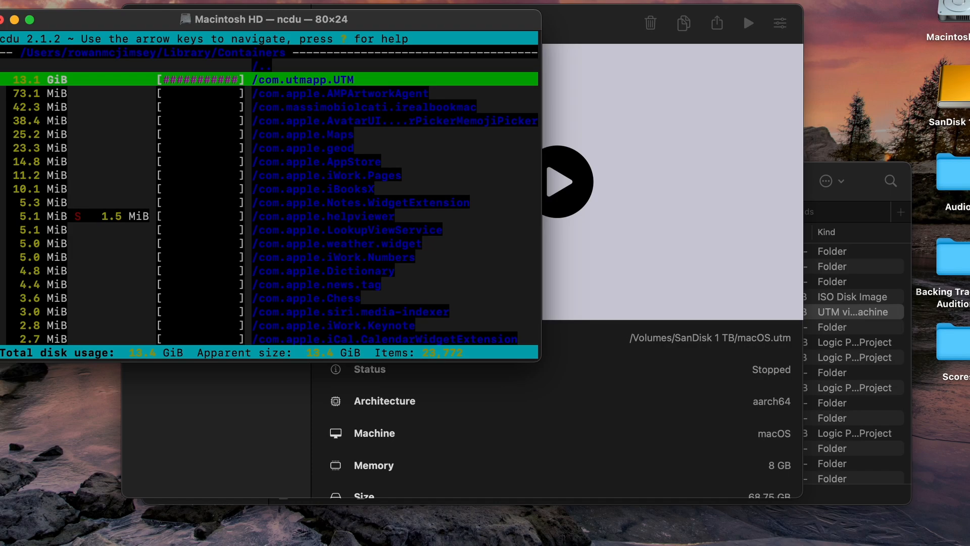
key(Return)
Open Data, Library and Caches, highlighting the 13.1 GiB UniversalMac_12.5.1_21G83_Restore.ipsw
key(Down)
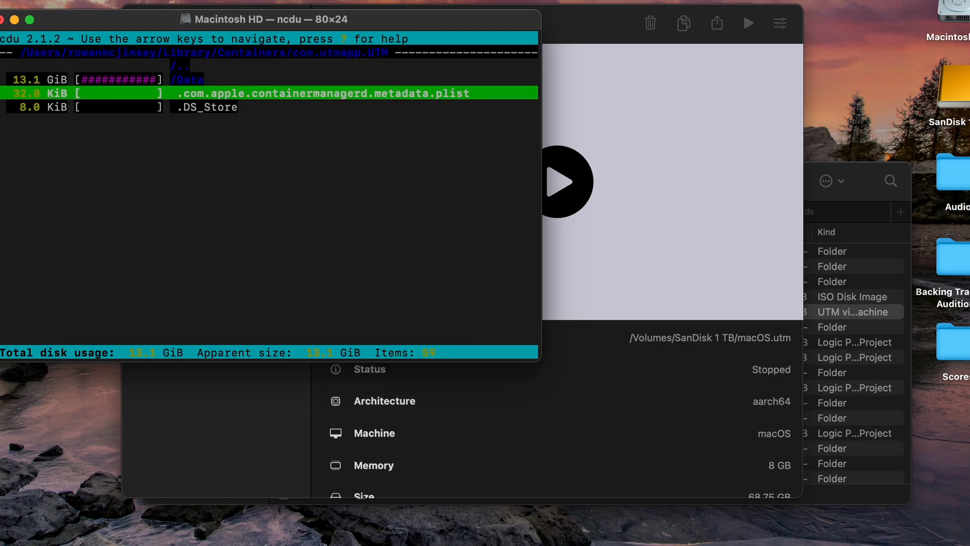
key(Up)
key(Return)
key(Return)
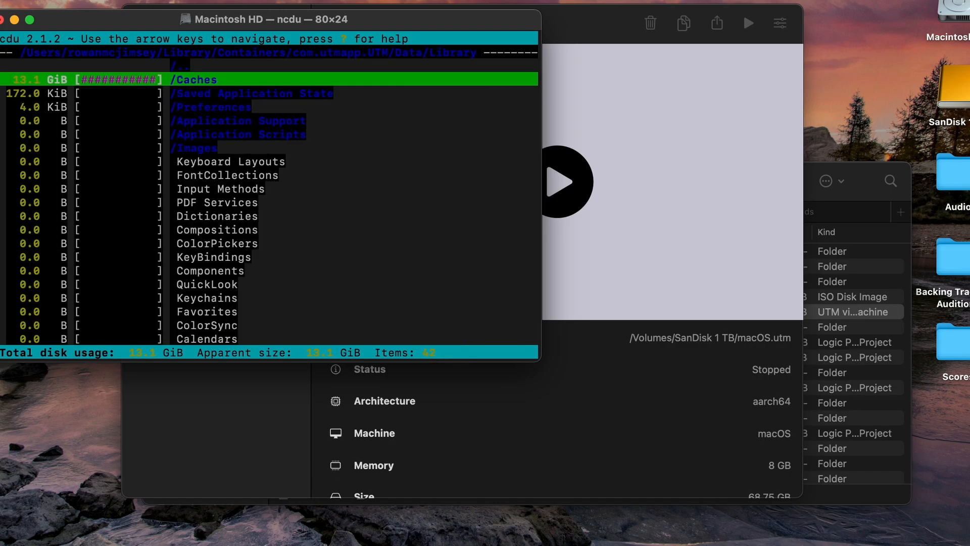
key(Down)
key(Up)
key(Return)
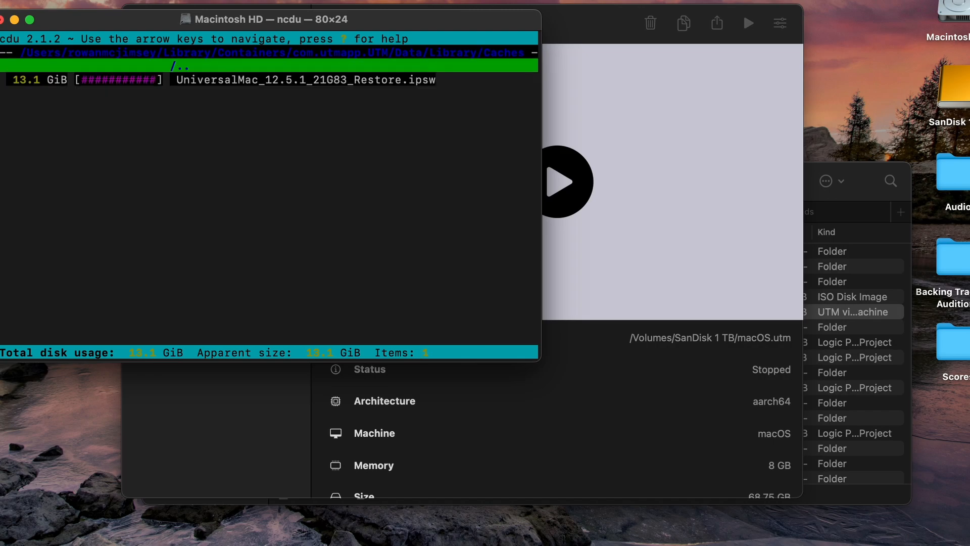
key(Down)
key(Up)
key(Return)
key(Up)
key(Return)
key(Up)
key(Return)
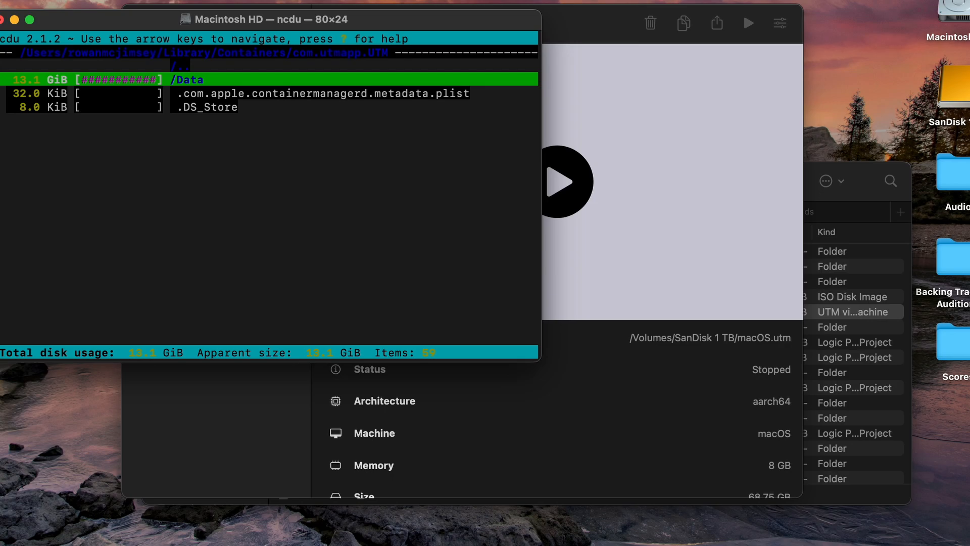
key(Up)
key(Return)
key(Return)
key(Return)
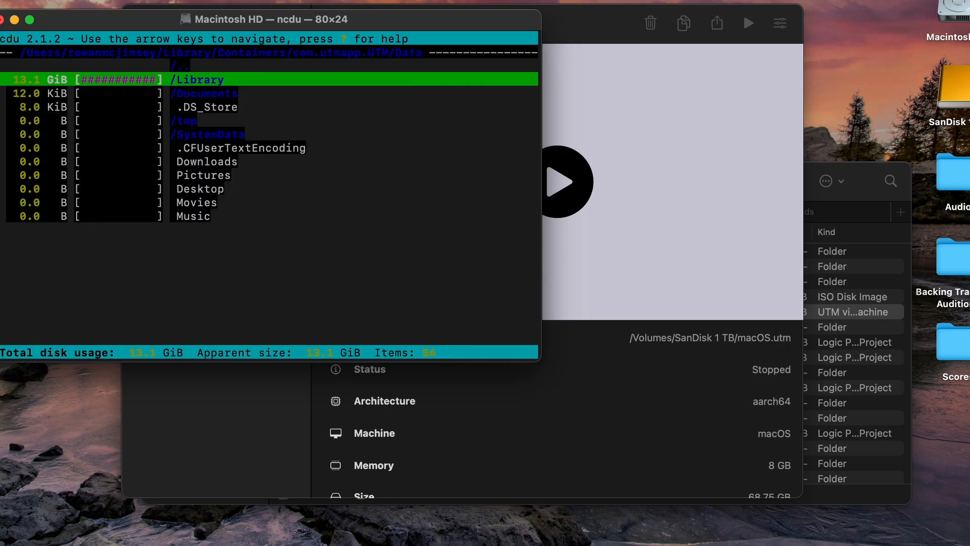
key(Return)
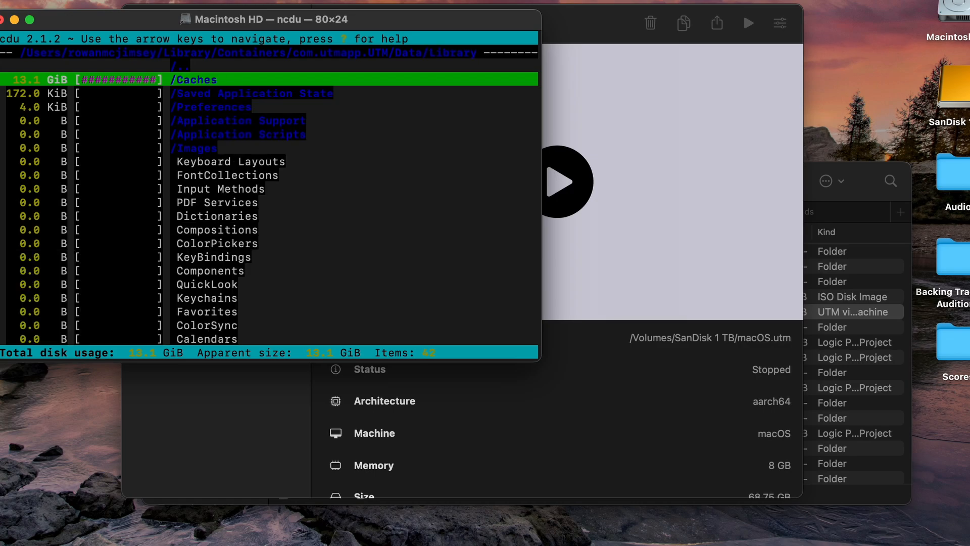
key(Return)
key(Down)
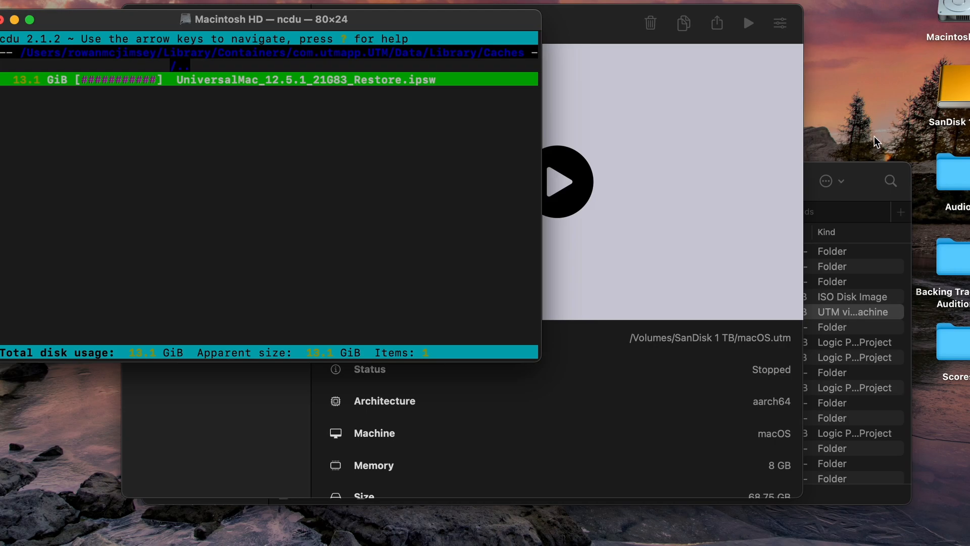
Go to the home folder's Library/Containers/com.utmapp.UTM folder in Finder via Go to Folder
click(70, 464)
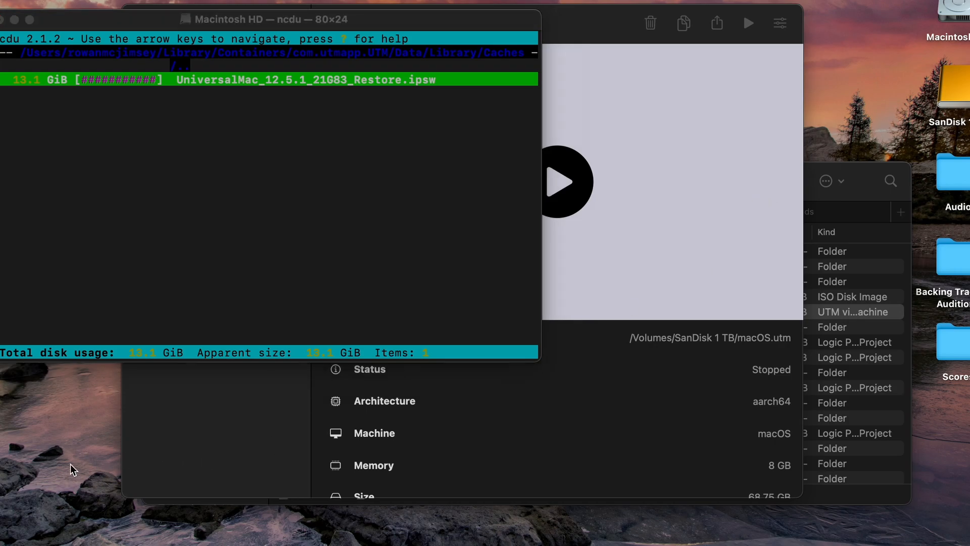
key(super+shift+g)
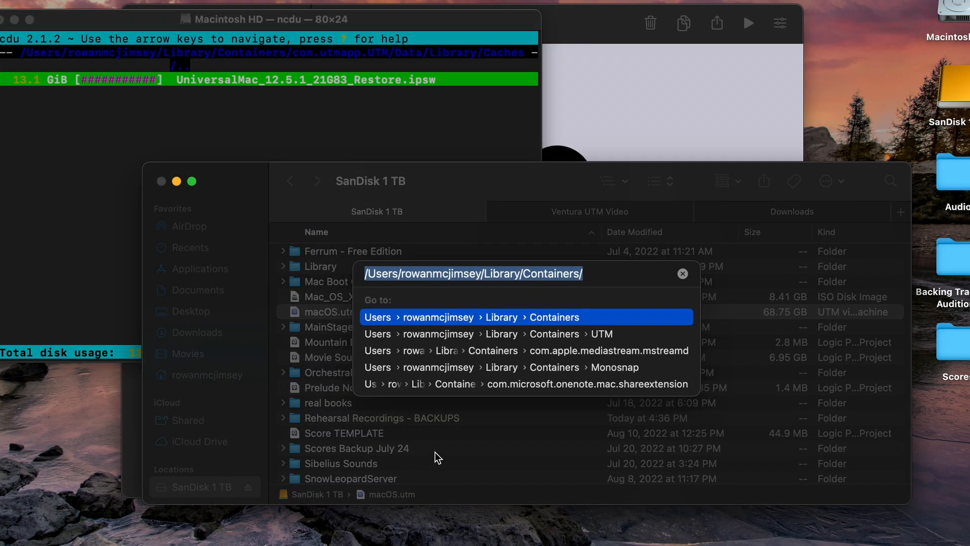
click(682, 274)
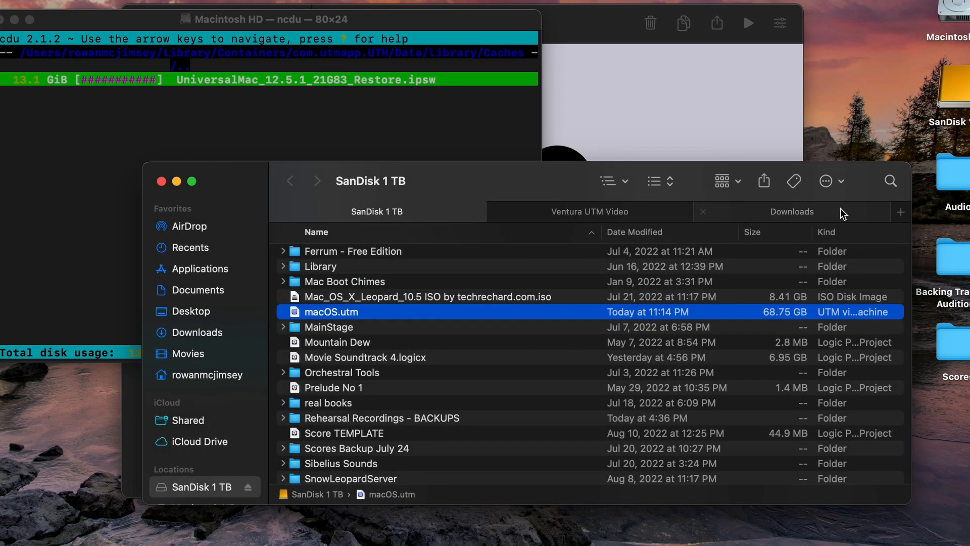
click(900, 211)
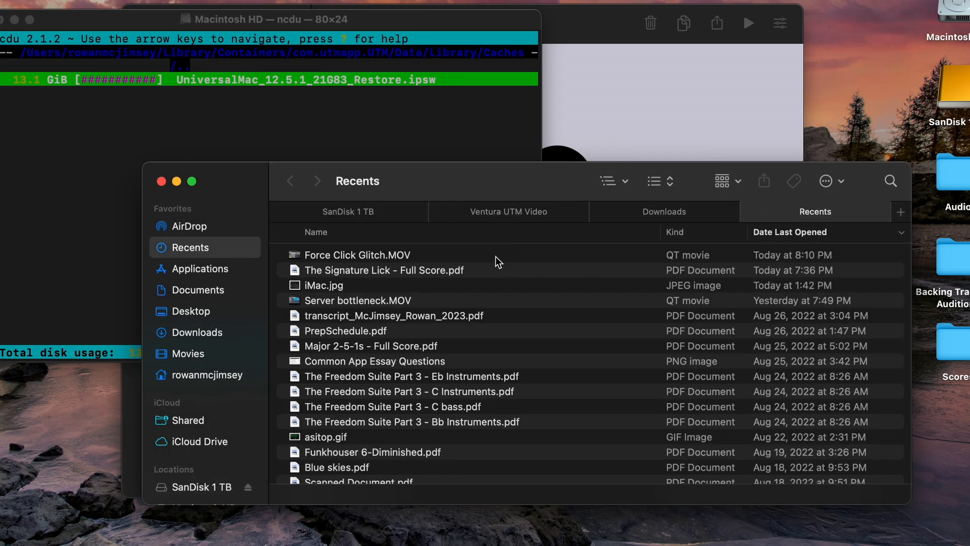
key(super+shift+g)
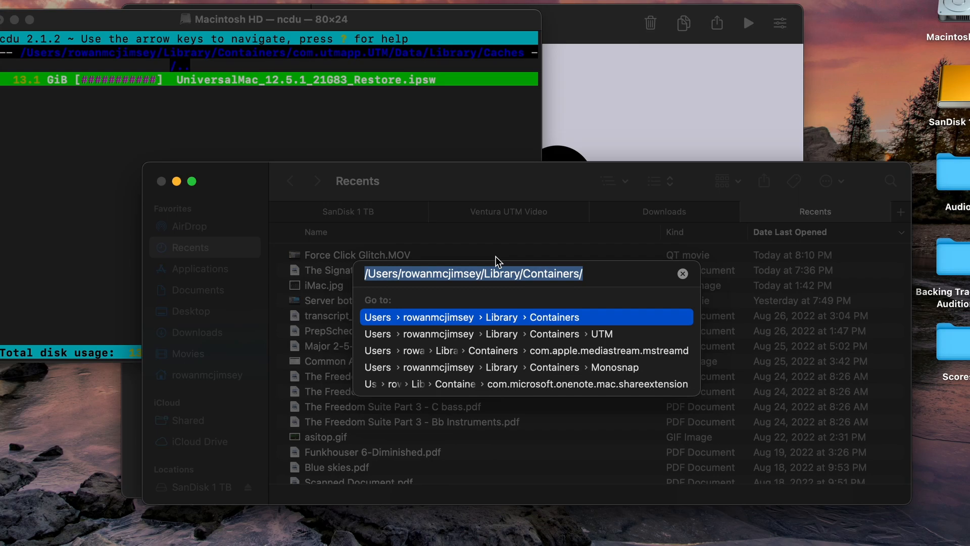
text(/Users/ro)
key(Tab)
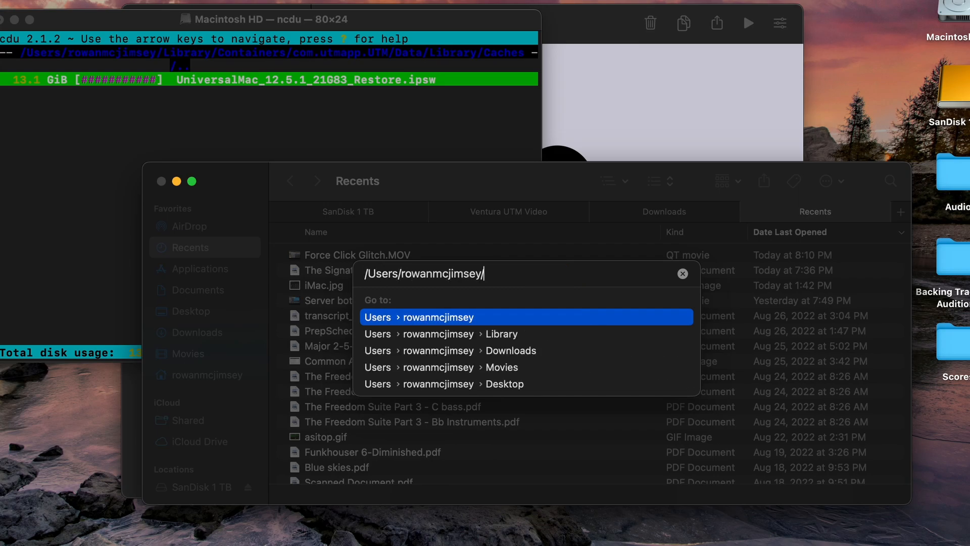
text(/)
key(BackSpace)
text(Library//)
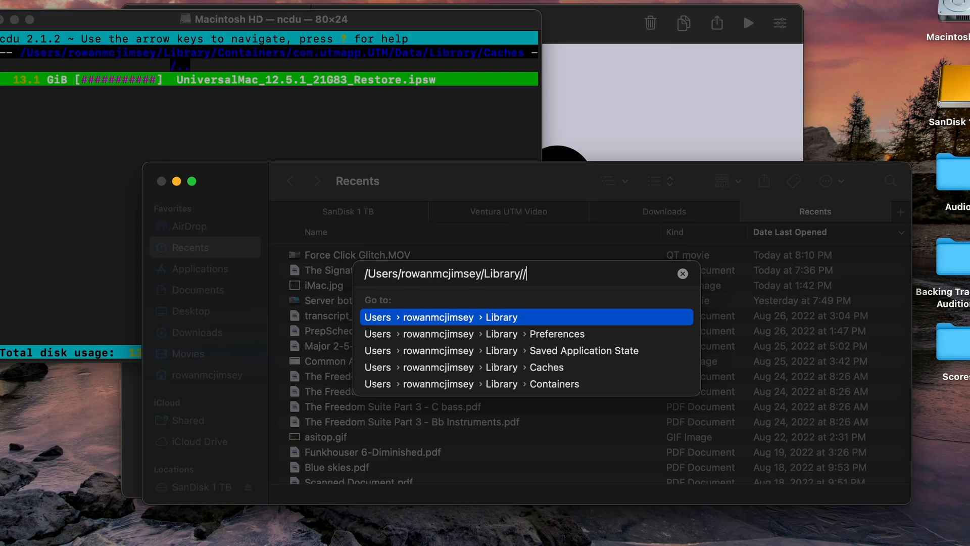
key(BackSpace)
text(Conta)
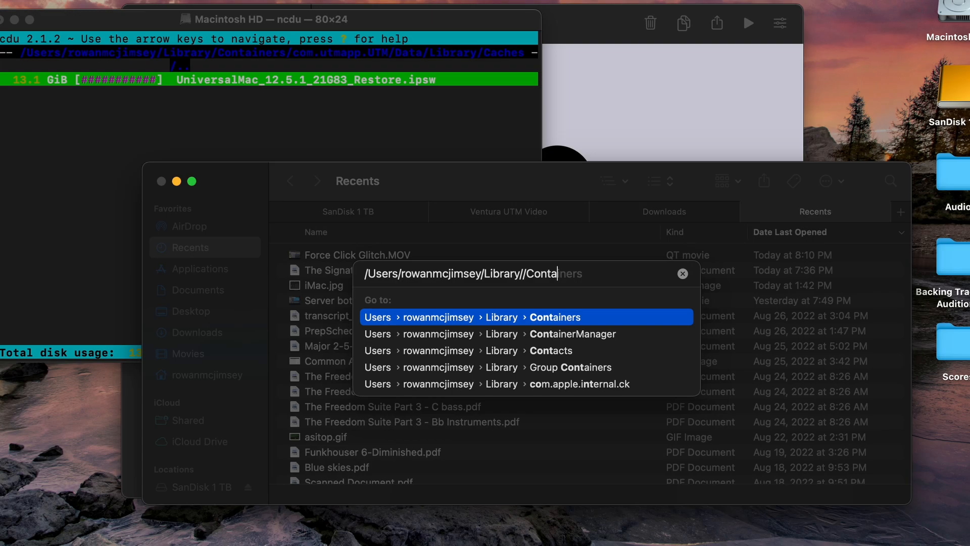
text(iners//com.utm)
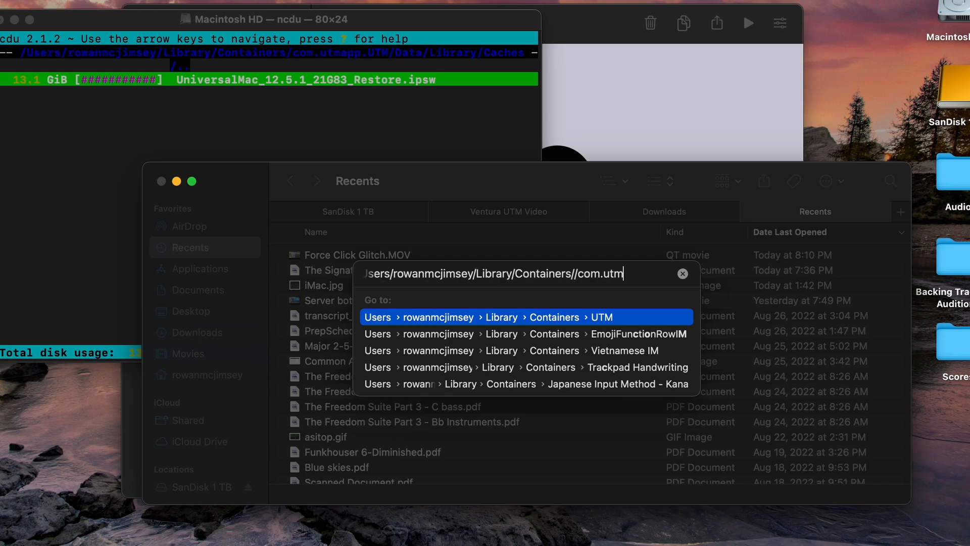
text(app)
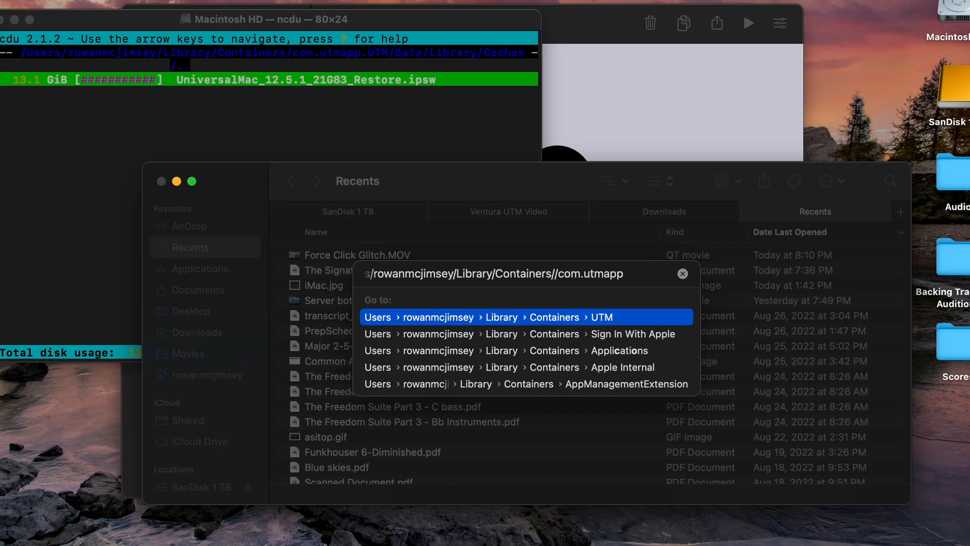
key(Return)
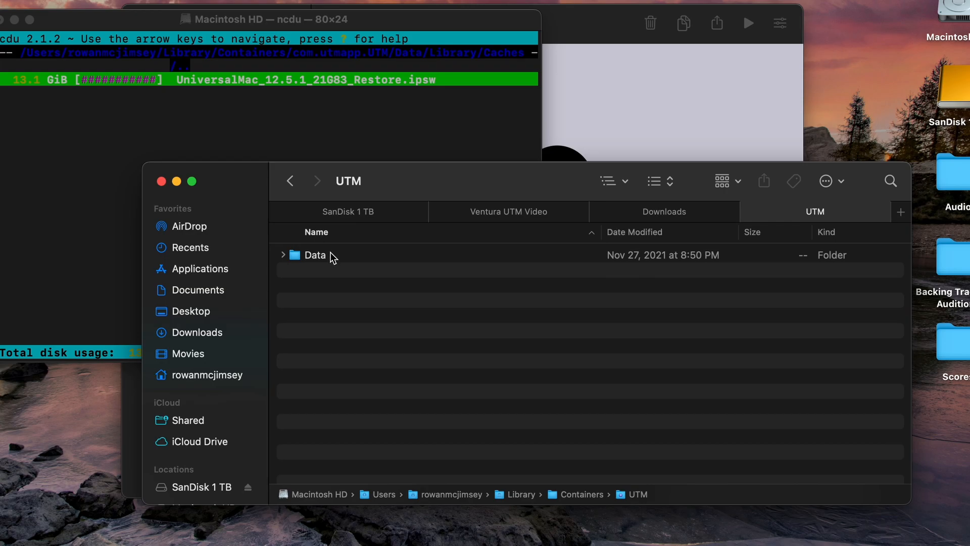
Open Data/Library/Caches and move UniversalMac_12.5.1_21G83_Restore.ipsw to the Trash
double_click(332, 255)
double_click(362, 301)
click(365, 304)
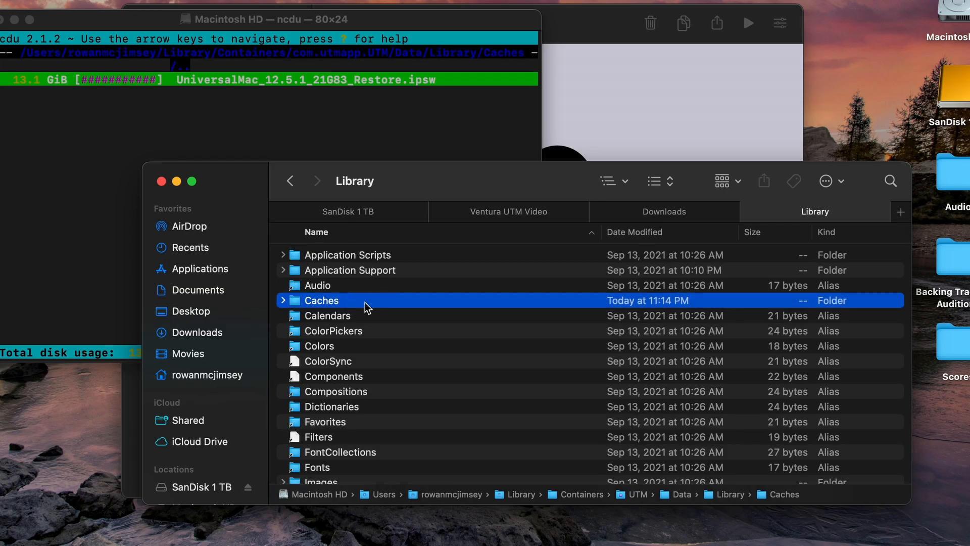
double_click(365, 302)
click(390, 256)
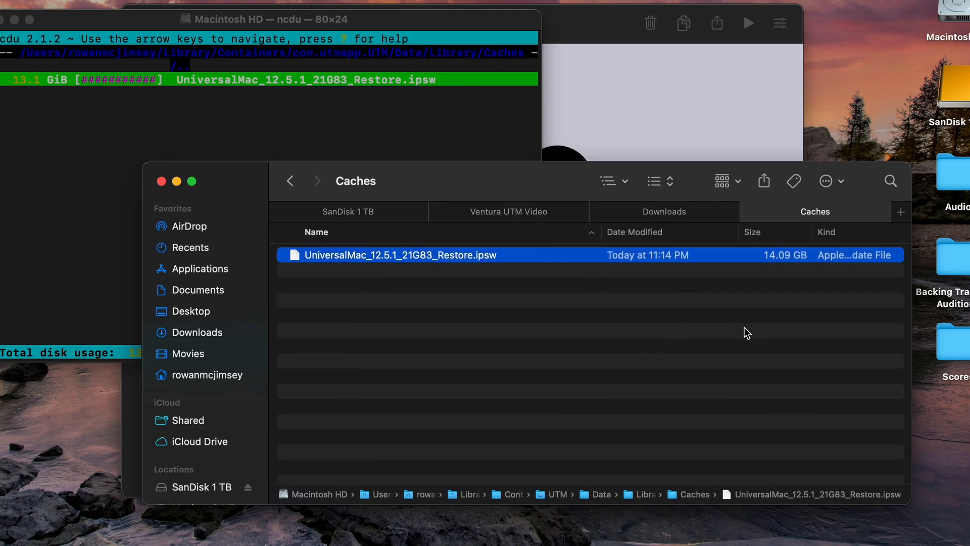
key(super+BackSpace)
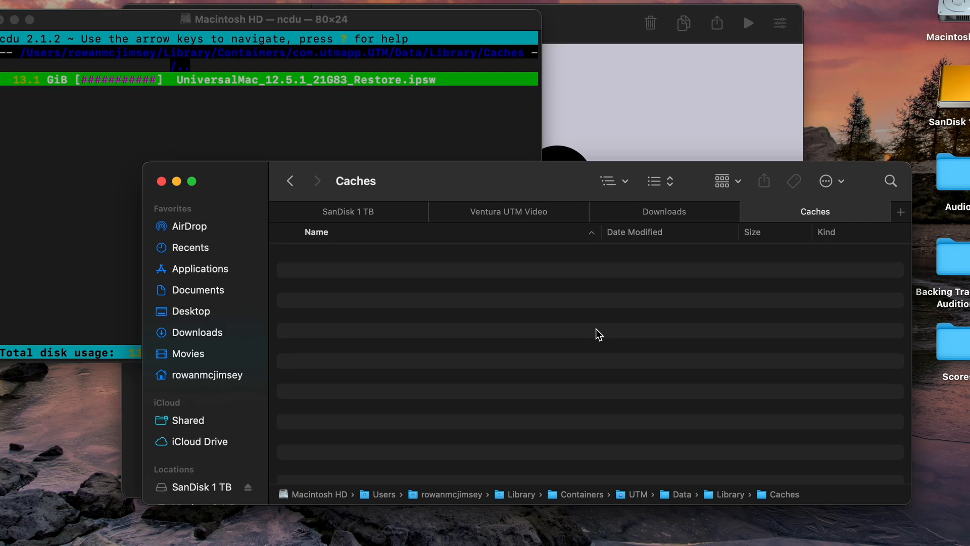
Close the Caches view, recheck free space, and close the ncdu Terminal window
click(748, 211)
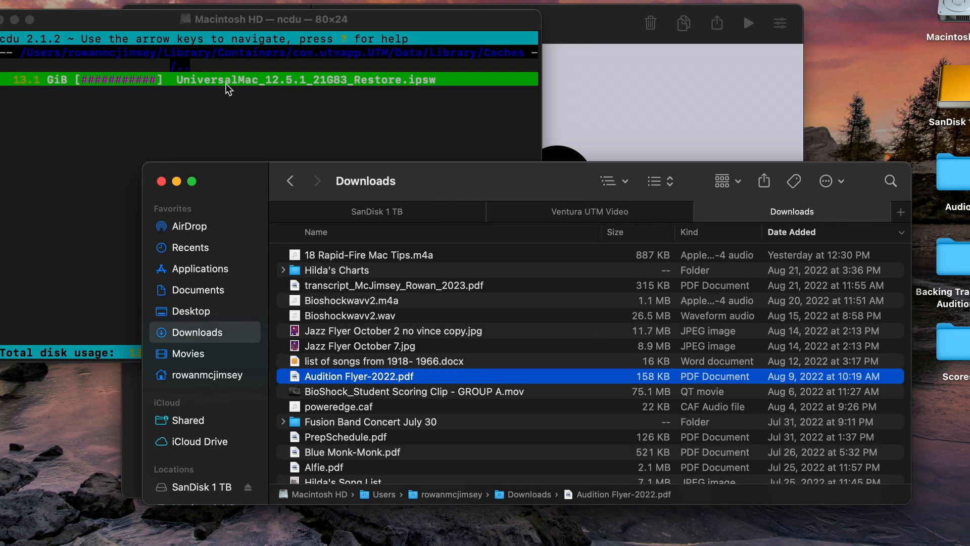
click(929, 543)
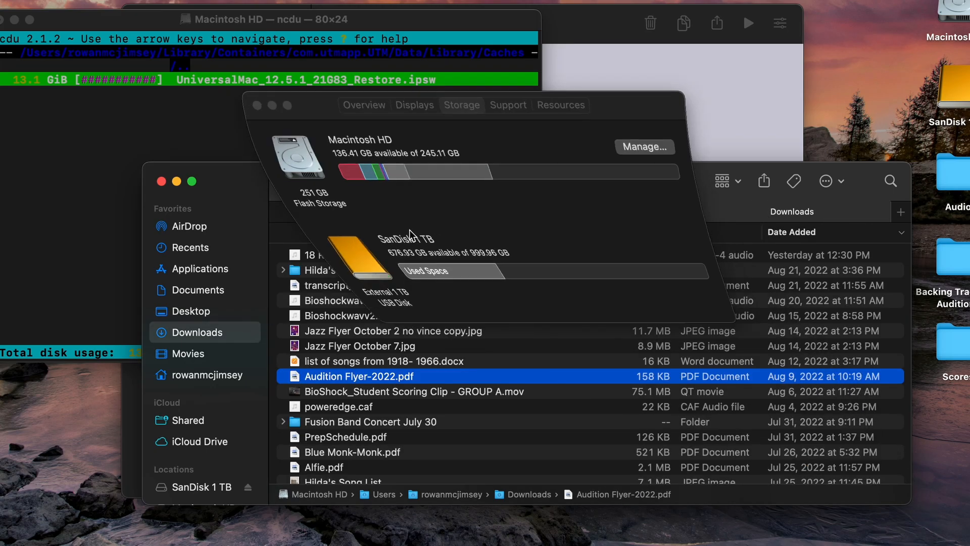
click(269, 91)
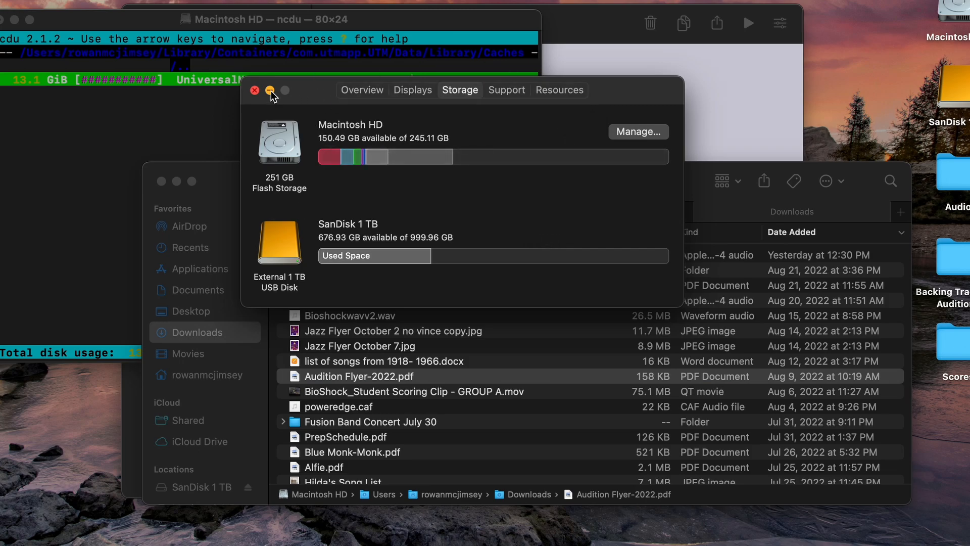
click(53, 163)
key(super+w)
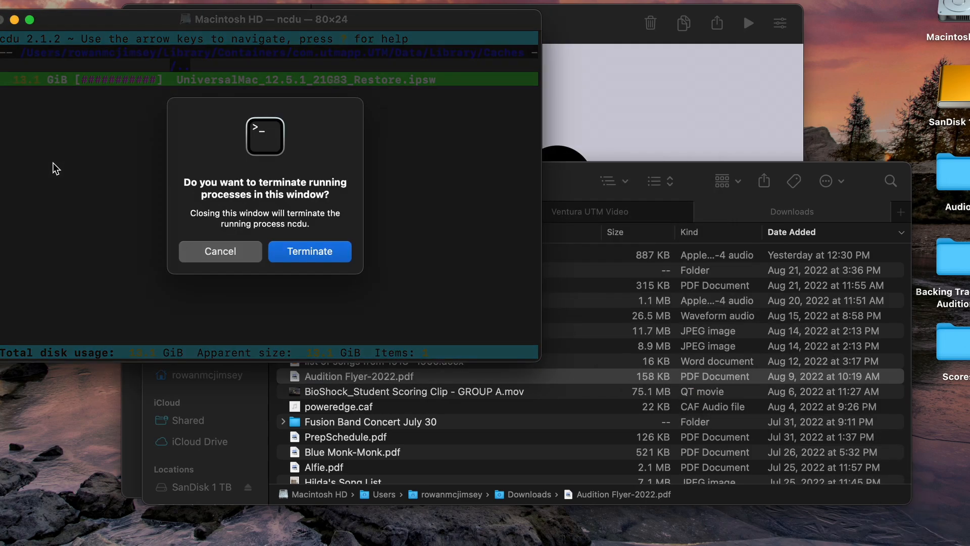
key(Return)
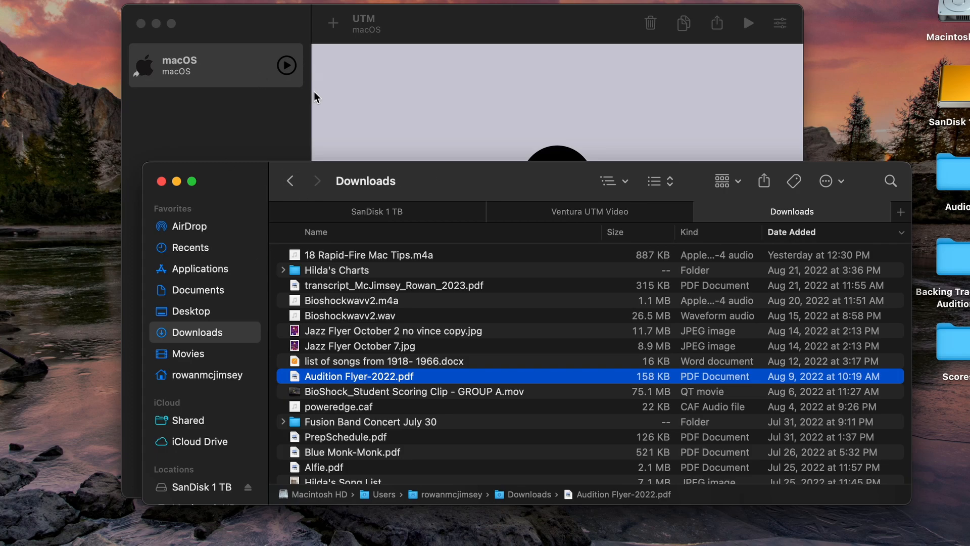
Boot the macOS VM from UTM and log in with the account password
click(232, 117)
click(560, 159)
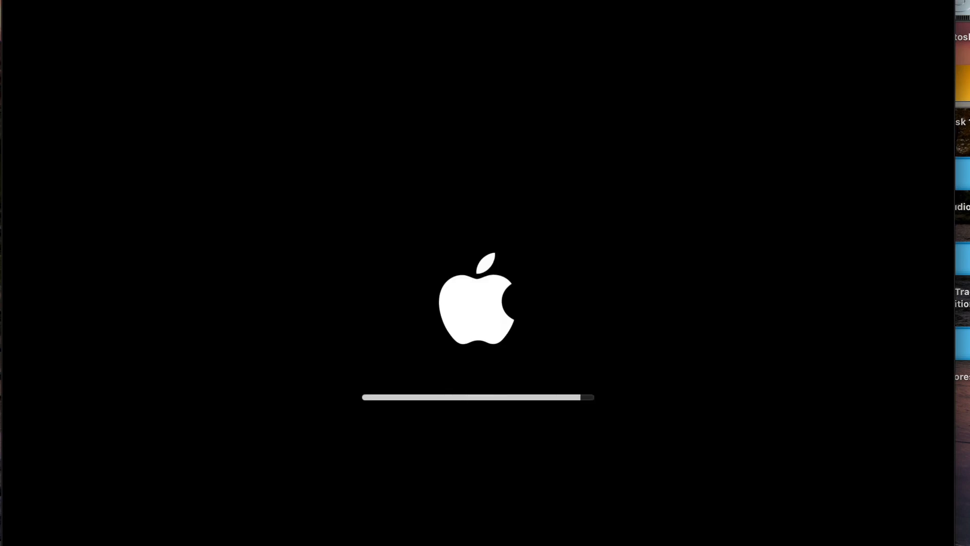
text(••••)
key(Return)
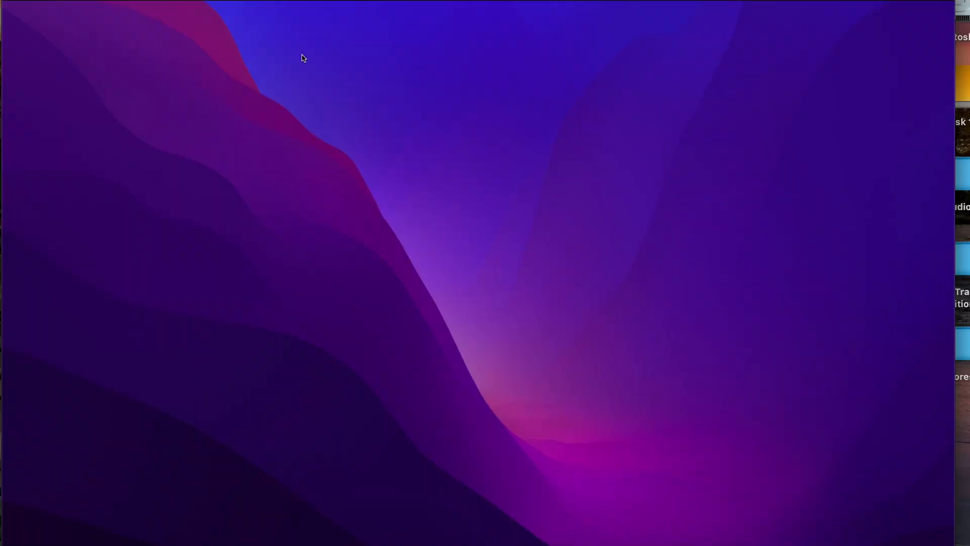
Run the pasted seedutil path with 'enroll PublicSeed'
drag(723, 145, 586, 268)
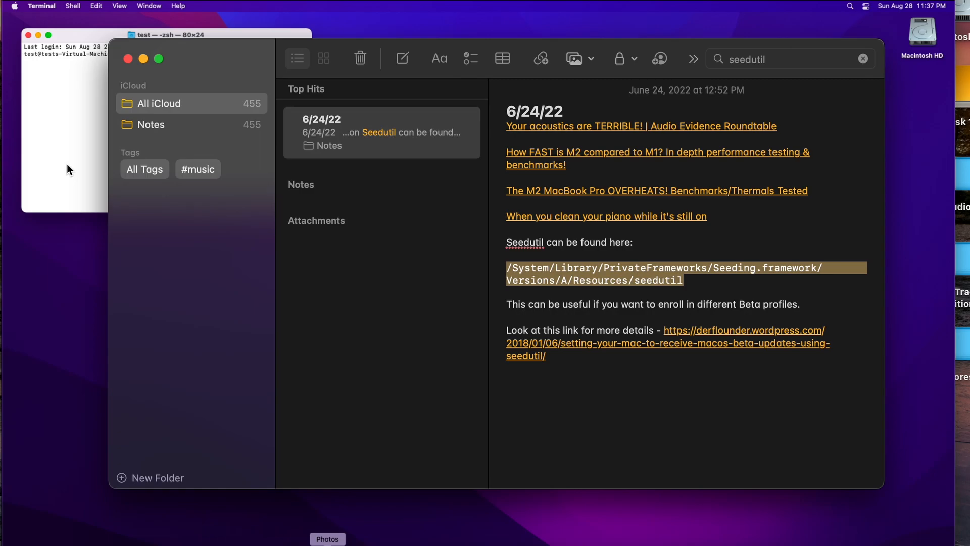
text(/System/Library/PrivateFrameworks/Seeding.framework/Versions/A/Resources/seedutil)
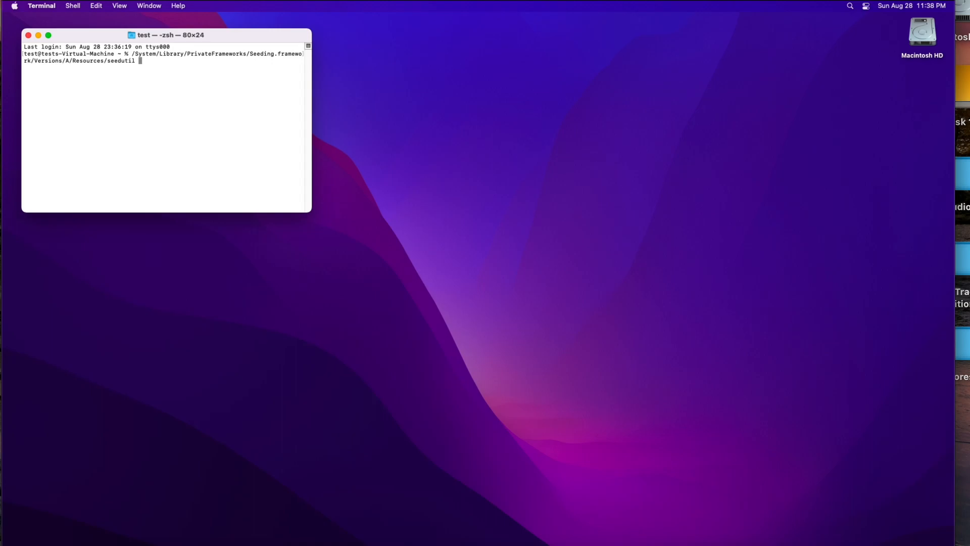
text(enroll PublicSeed)
key(Return)
Rerun it as root with 'sudo !!' and the admin password, then quit Terminal
text(sudoo)
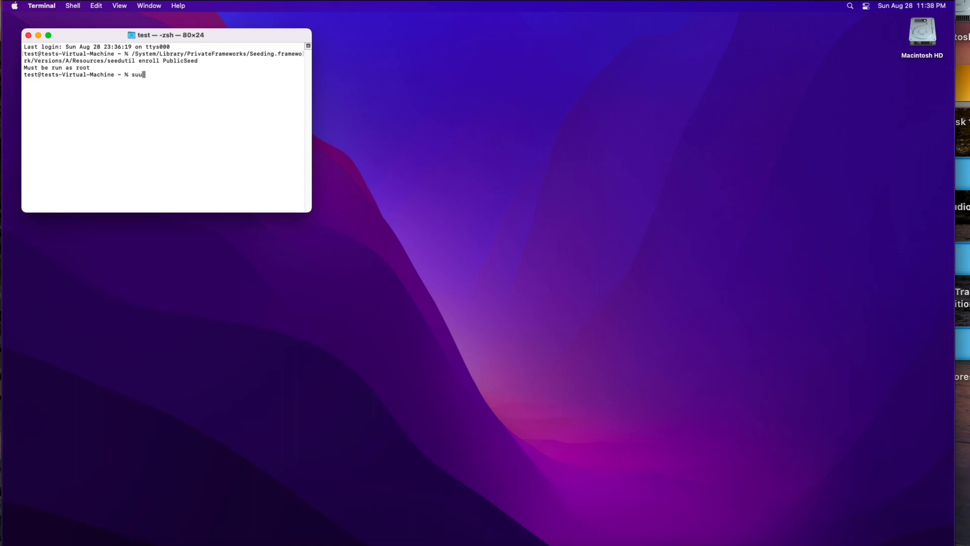
key(BackSpace)
text(!!)
key(Return)
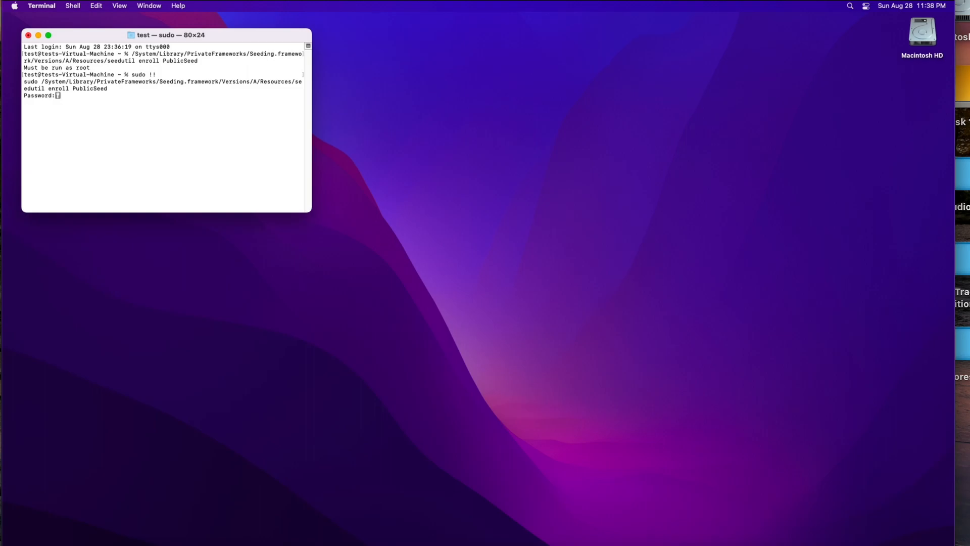
key(Return)
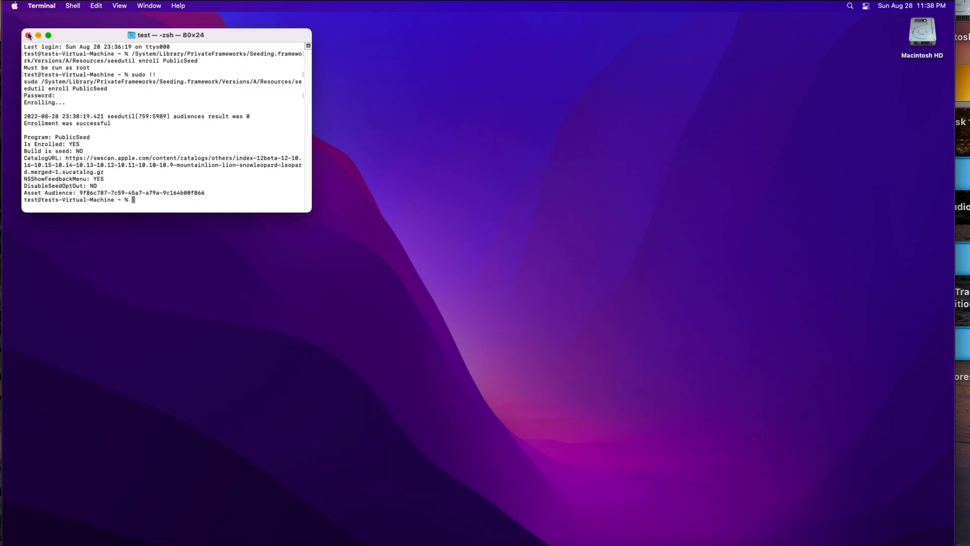
key(super+q)
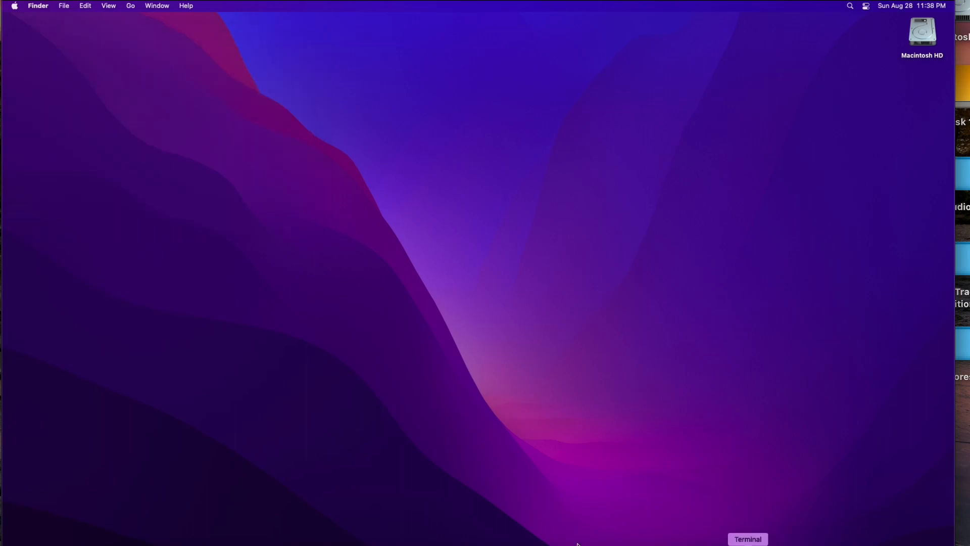
Log out of the guest, sign back in with the account password, and dismiss Feedback Assistant's welcome window
click(14, 6)
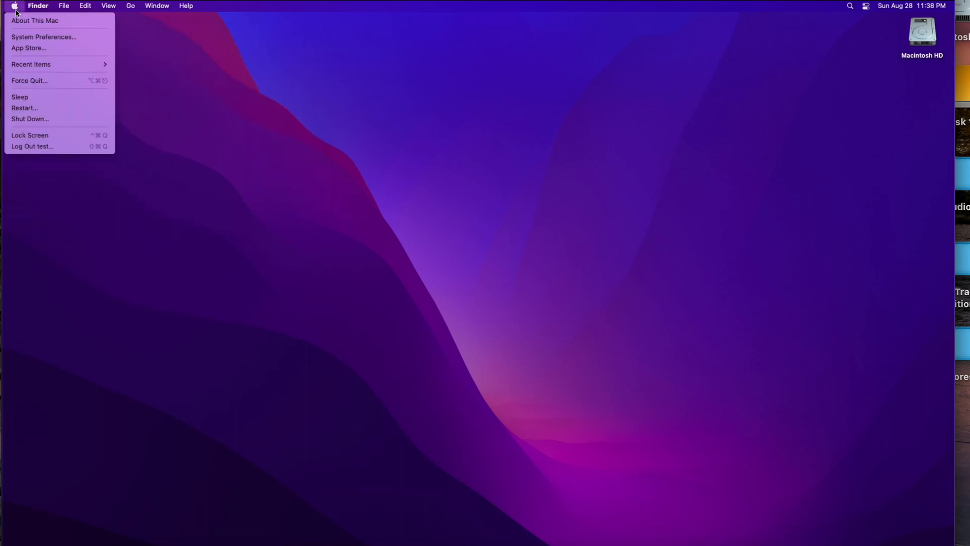
click(72, 146)
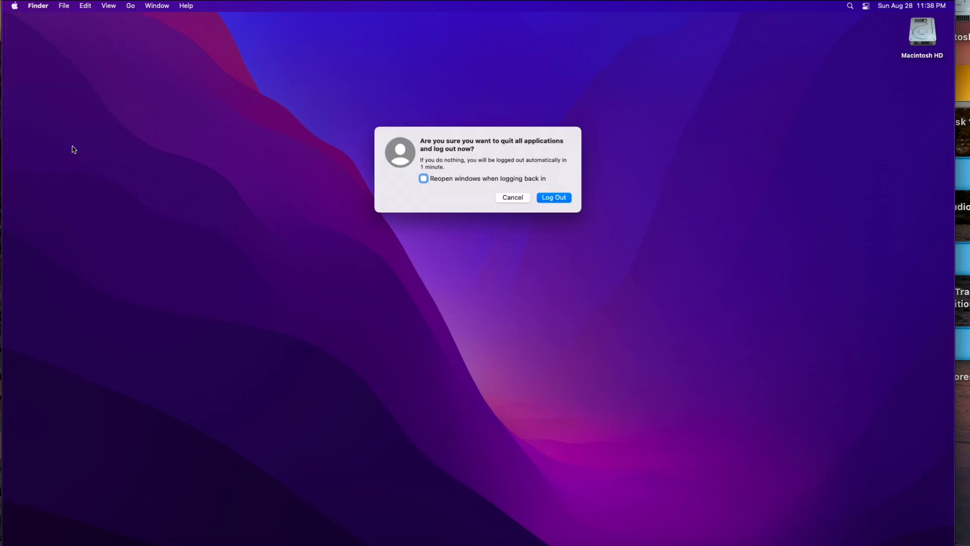
key(Return)
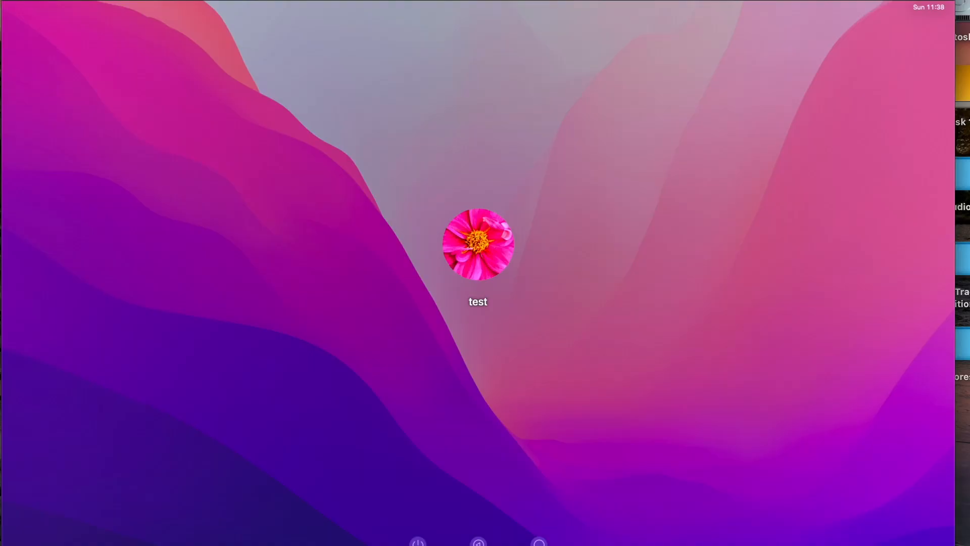
text(test)
key(Return)
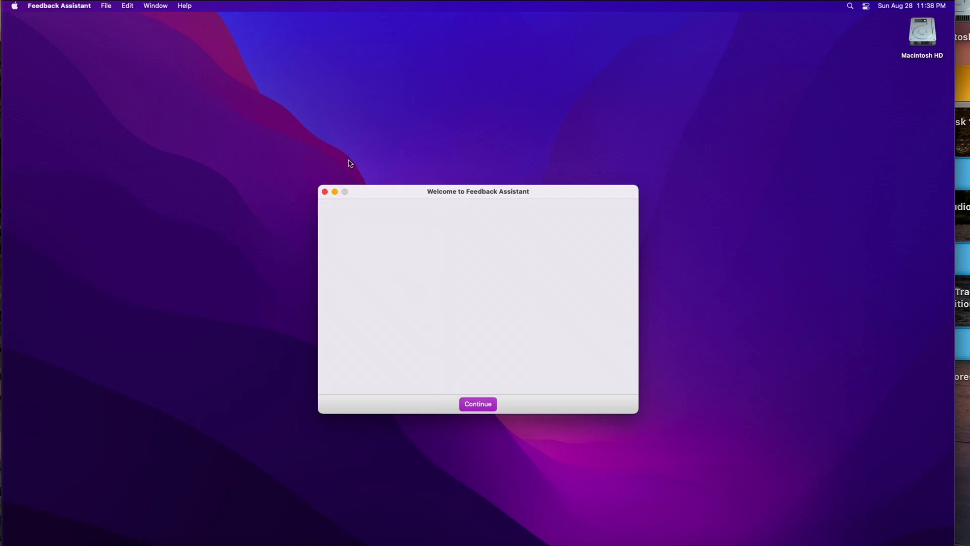
click(325, 192)
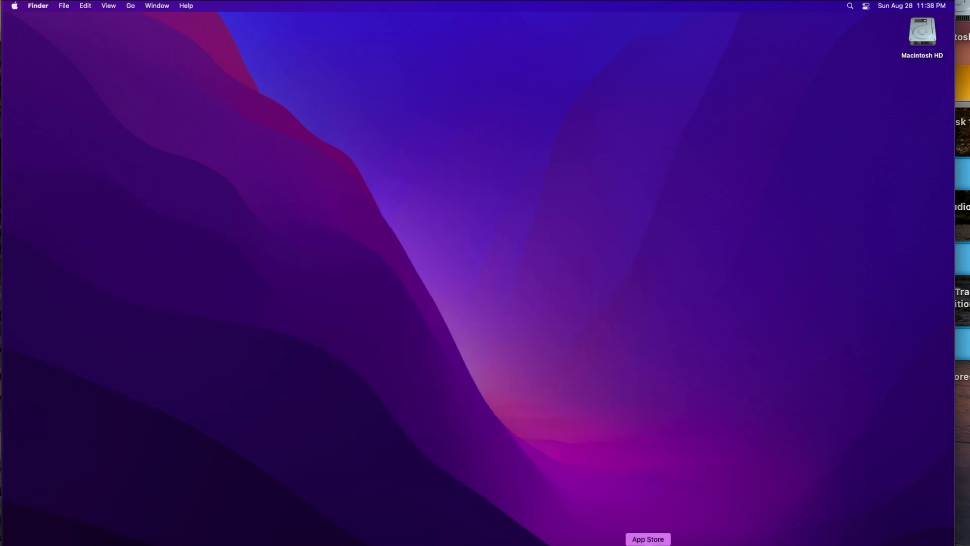
Open Software Update in System Preferences and shift its window to the right
click(682, 543)
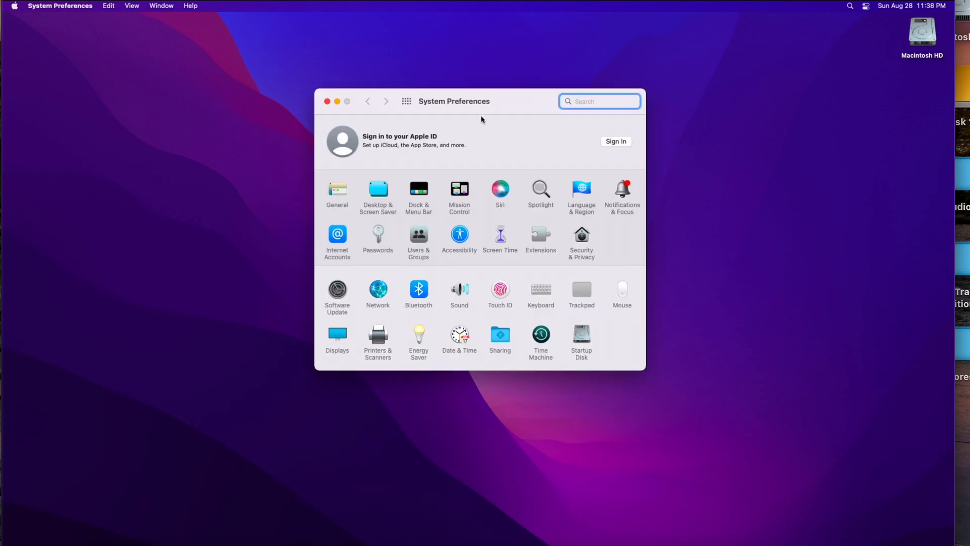
click(337, 291)
drag(519, 105, 530, 105)
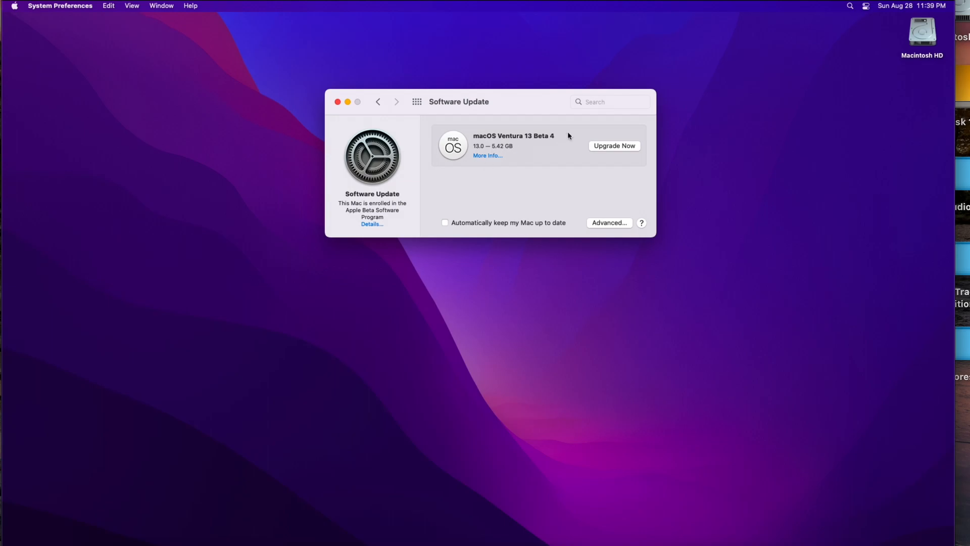
drag(543, 107, 563, 121)
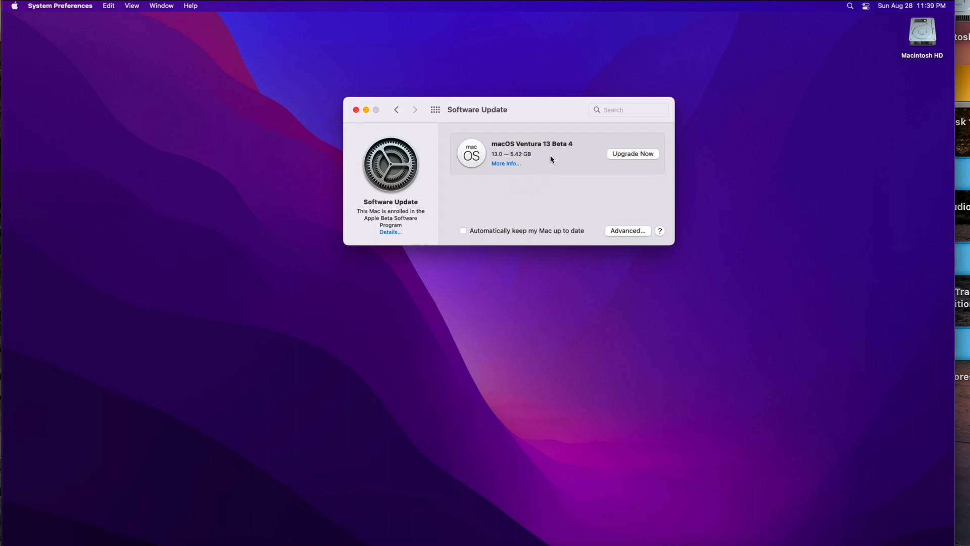
drag(519, 119, 525, 146)
Start the macOS Ventura 13 Beta 4 upgrade, agreeing to the licence and entering the admin password
click(658, 183)
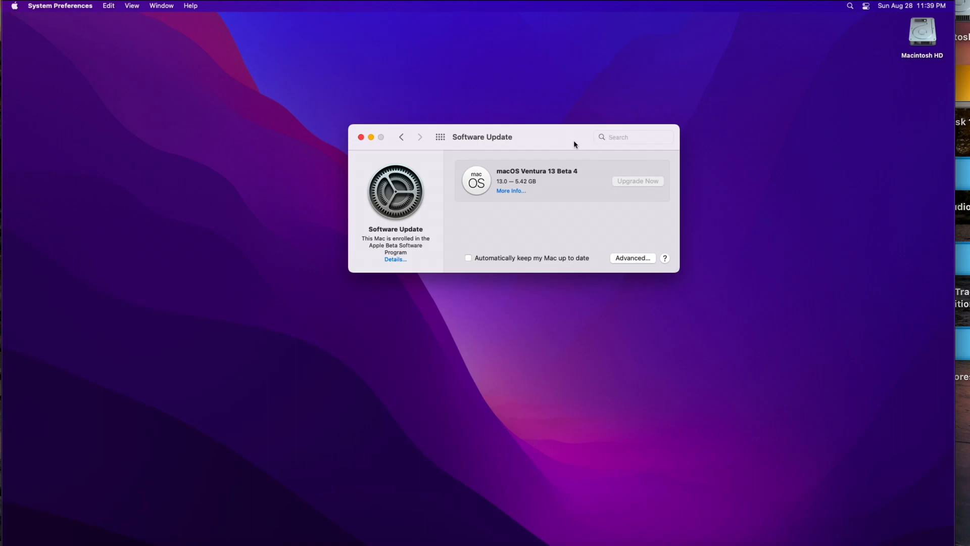
click(637, 373)
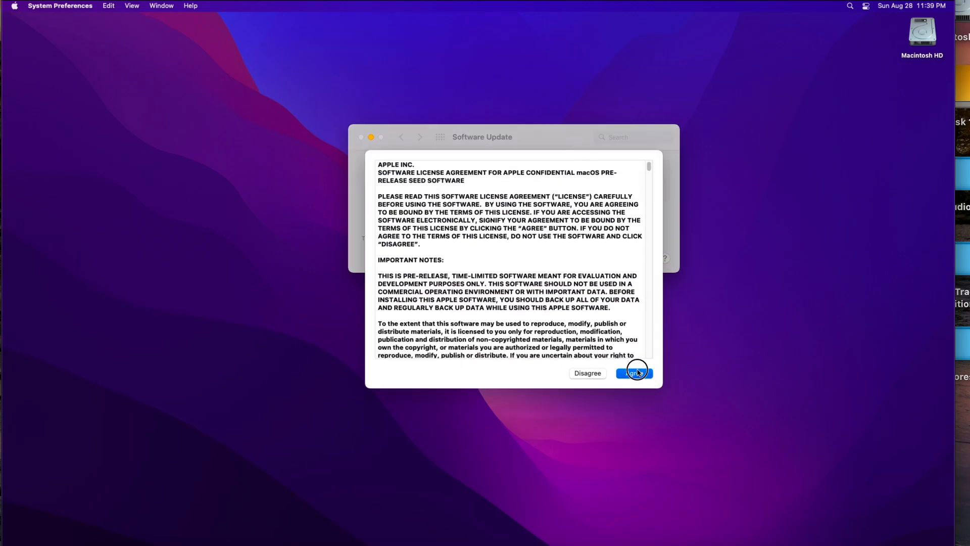
text(•••)
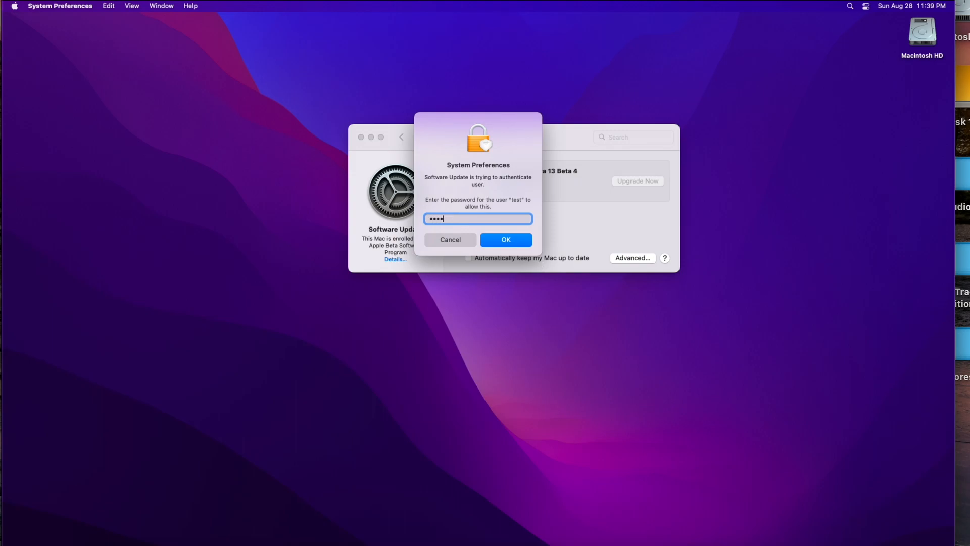
key(Return)
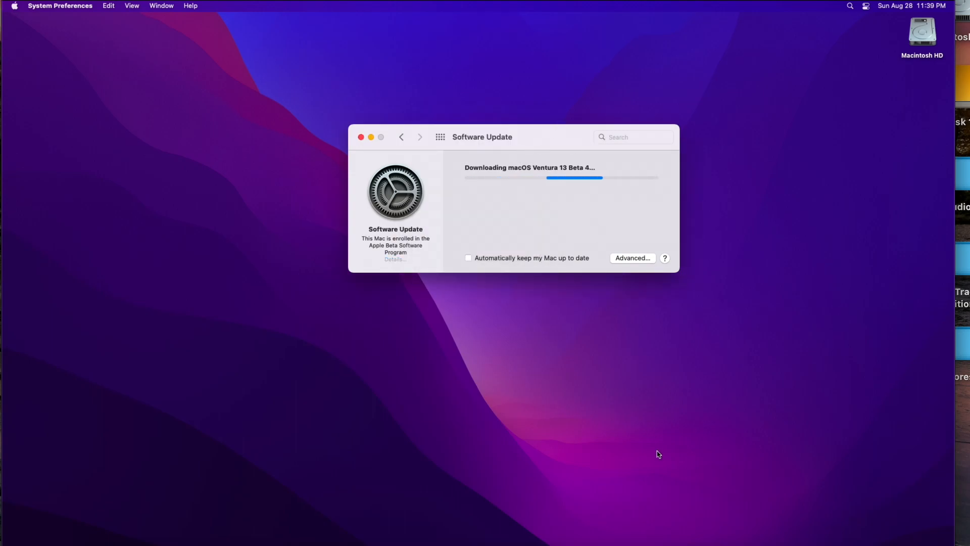
key(super+space)
Launch Activity Monitor on its Network tab and arrange it beside the Software Update download window
text(ac)
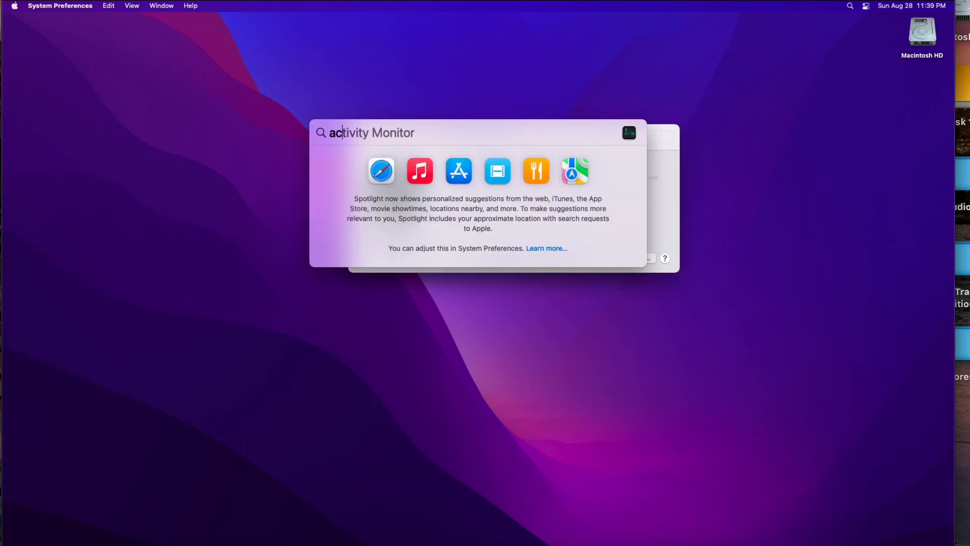
key(Return)
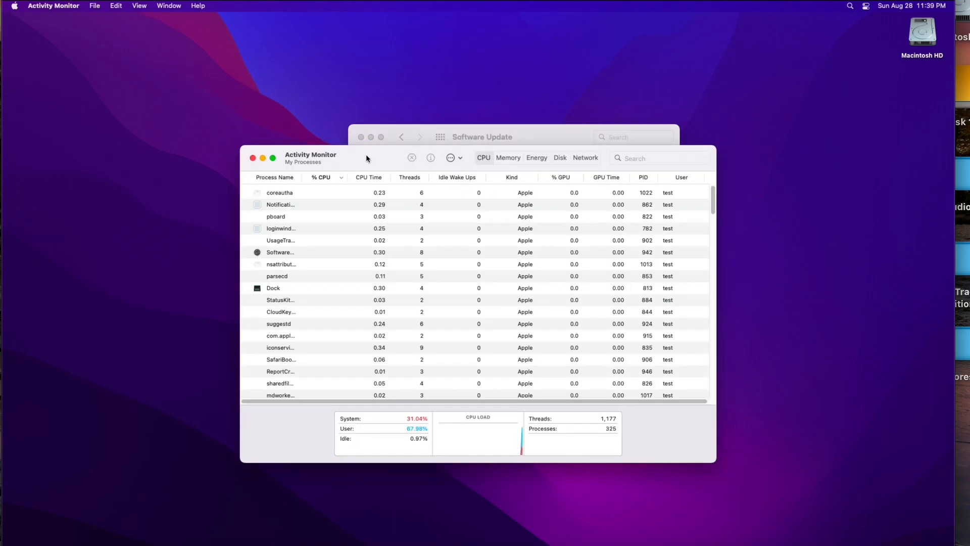
drag(366, 157, 289, 158)
click(507, 158)
drag(559, 141, 705, 74)
click(296, 152)
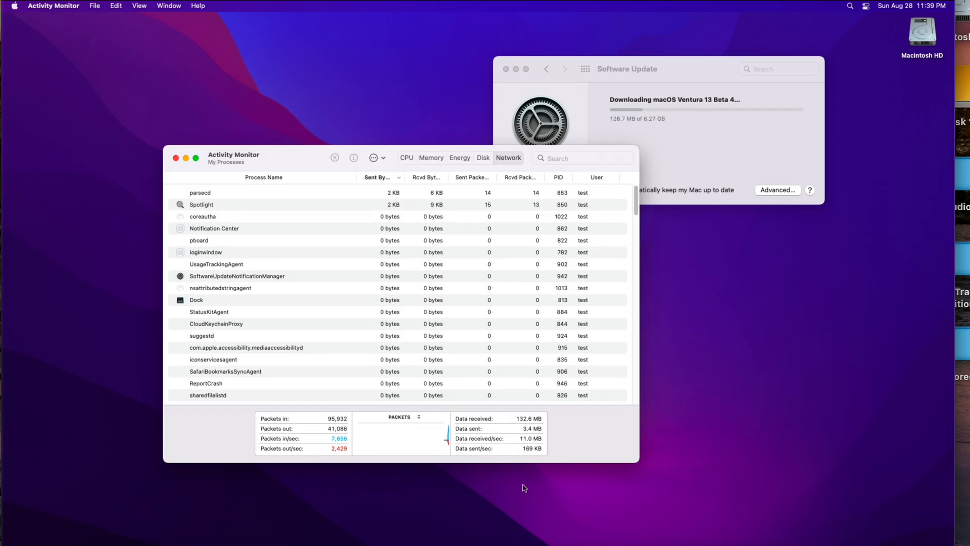
click(705, 130)
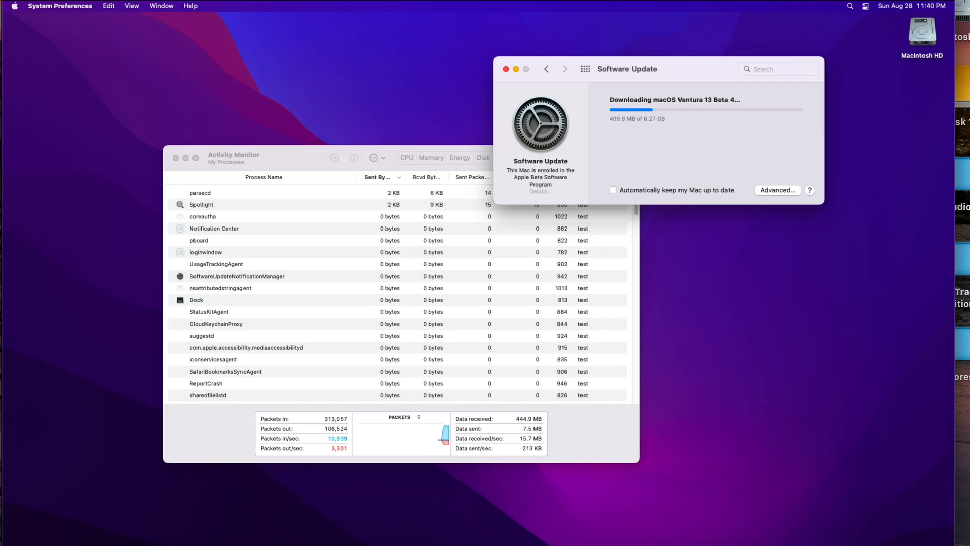
click(642, 0)
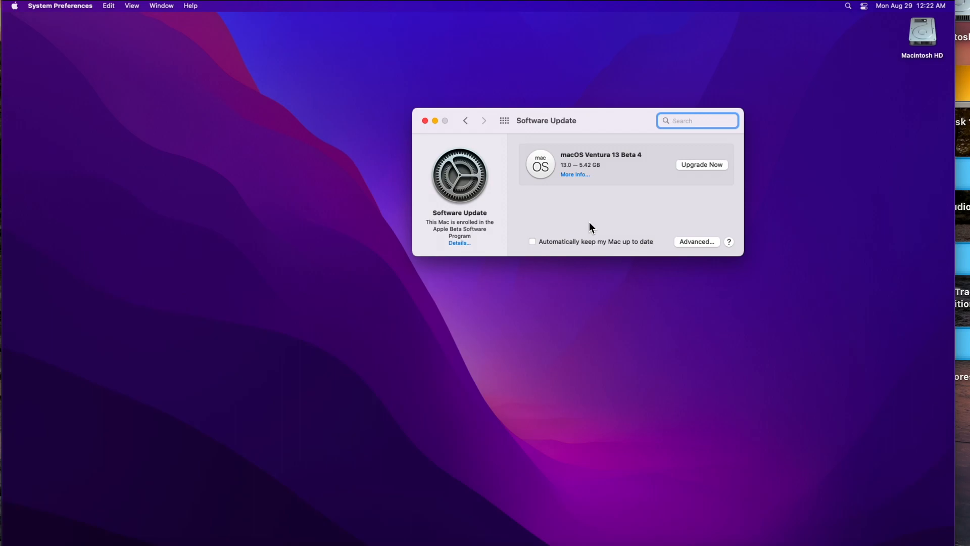
Begin installing macOS Ventura 13 Beta 4 via Upgrade Now, authorising with the admin password
click(704, 165)
text(••••)
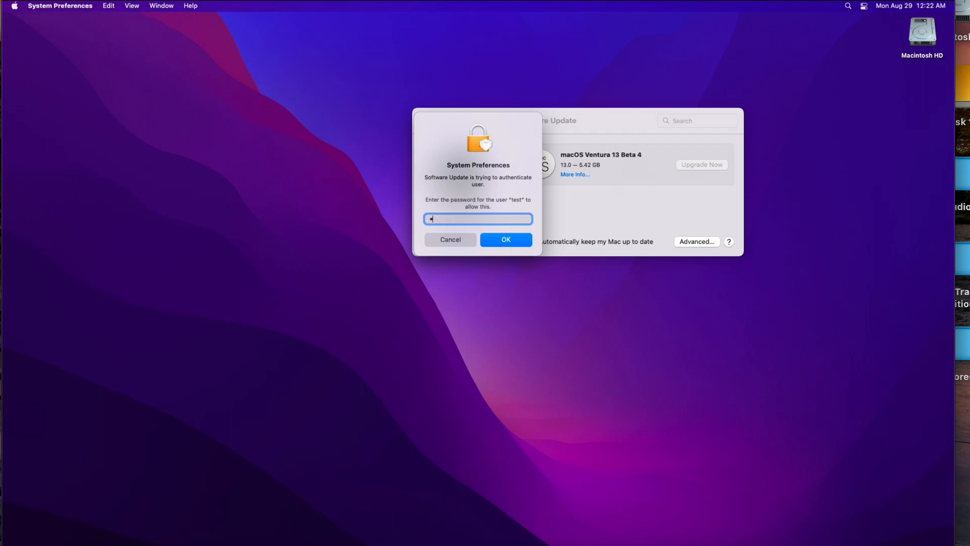
key(Return)
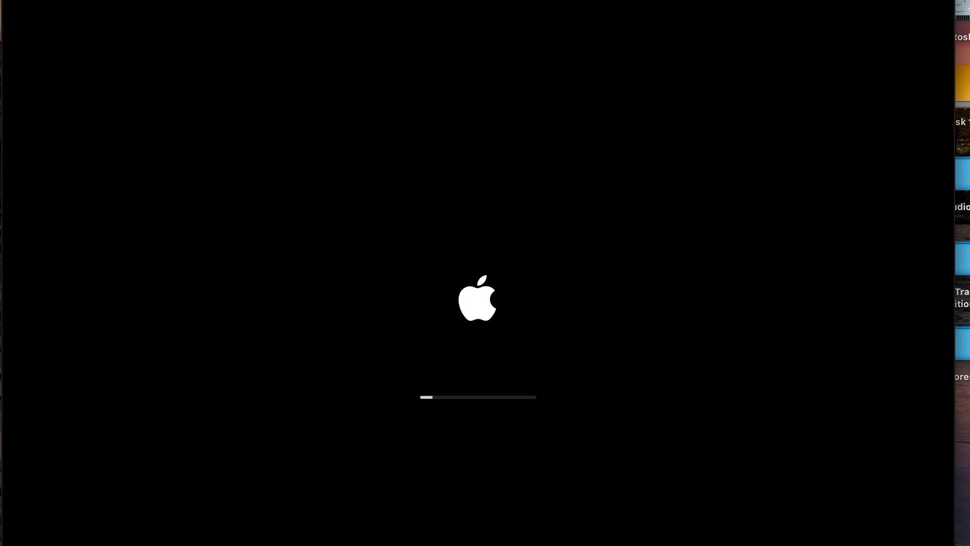
Sign in to the upgraded guest with the account password and open About This Mac from the Apple menu
click(637, 0)
click(679, 0)
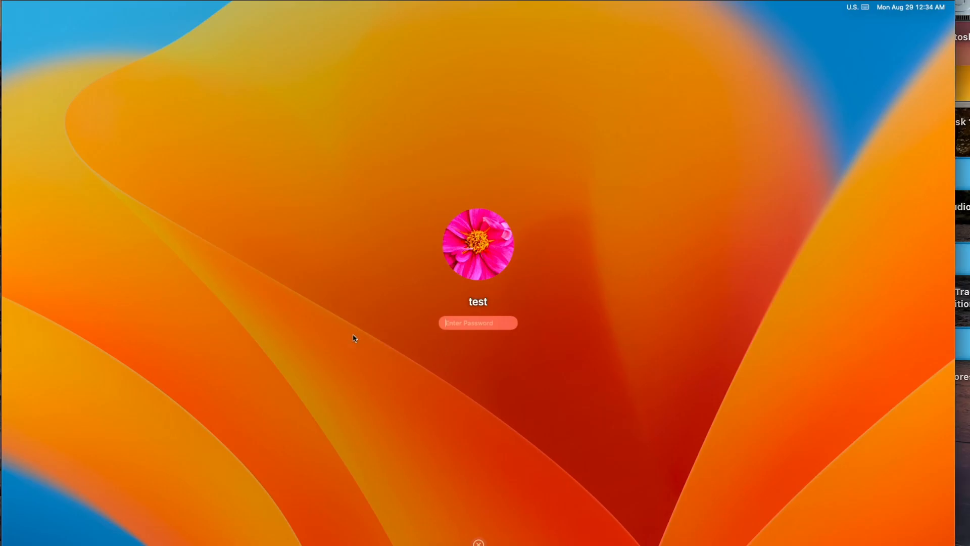
text(test)
key(Return)
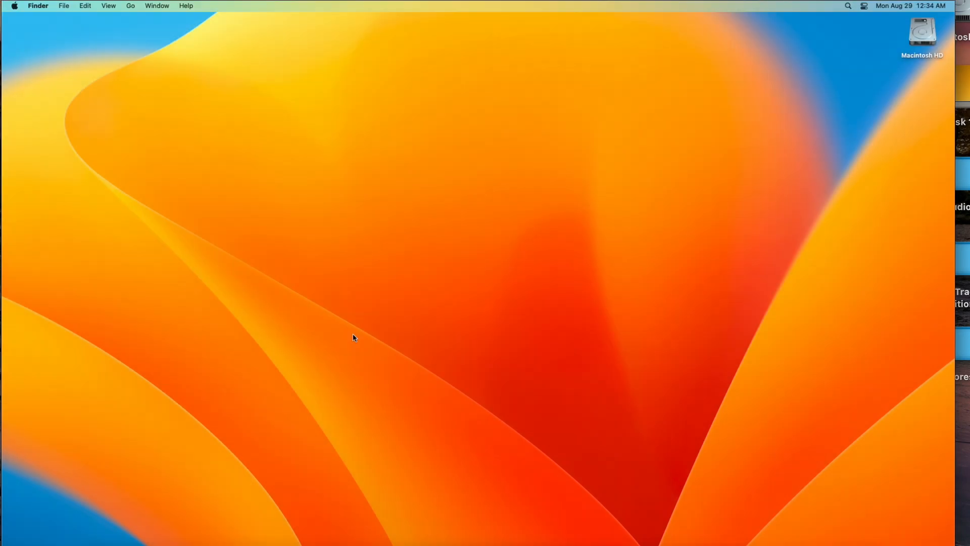
drag(308, 358, 543, 388)
click(15, 6)
click(23, 23)
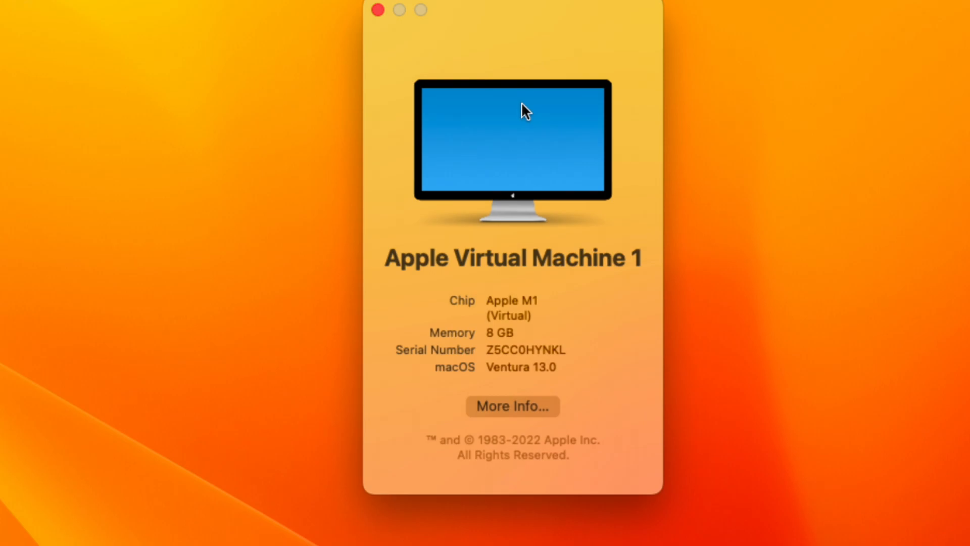
Open More Info in System Settings, then the System Information report via the Option-held Apple menu
click(529, 399)
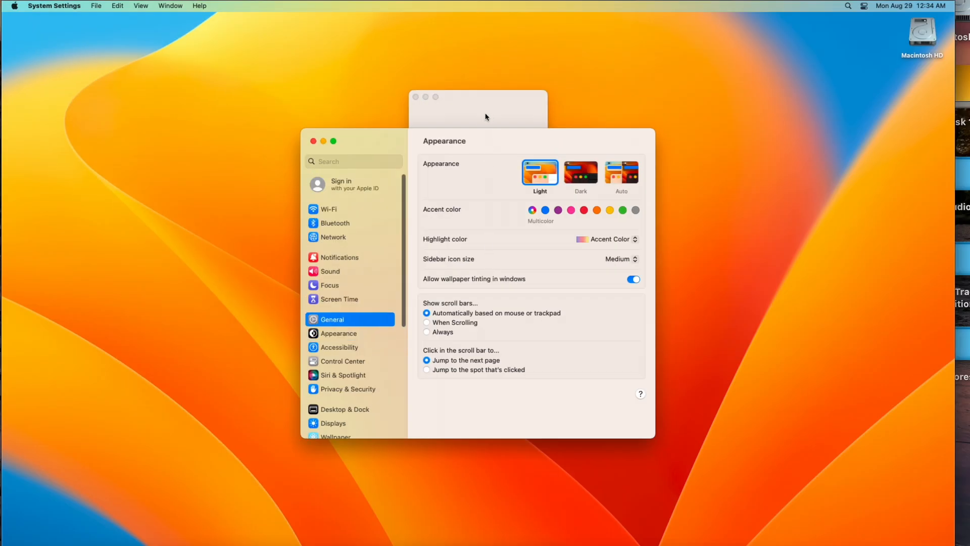
click(486, 116)
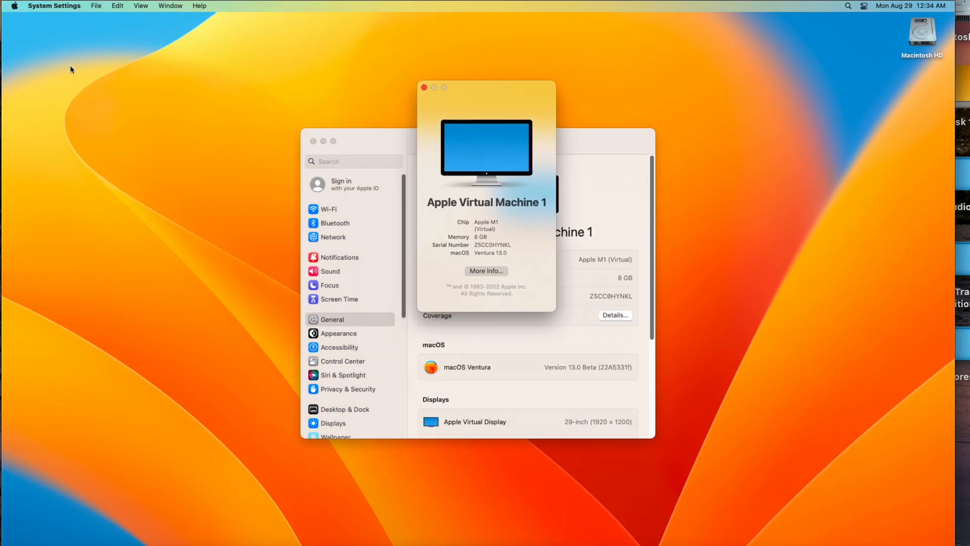
click(14, 6)
key(alt)
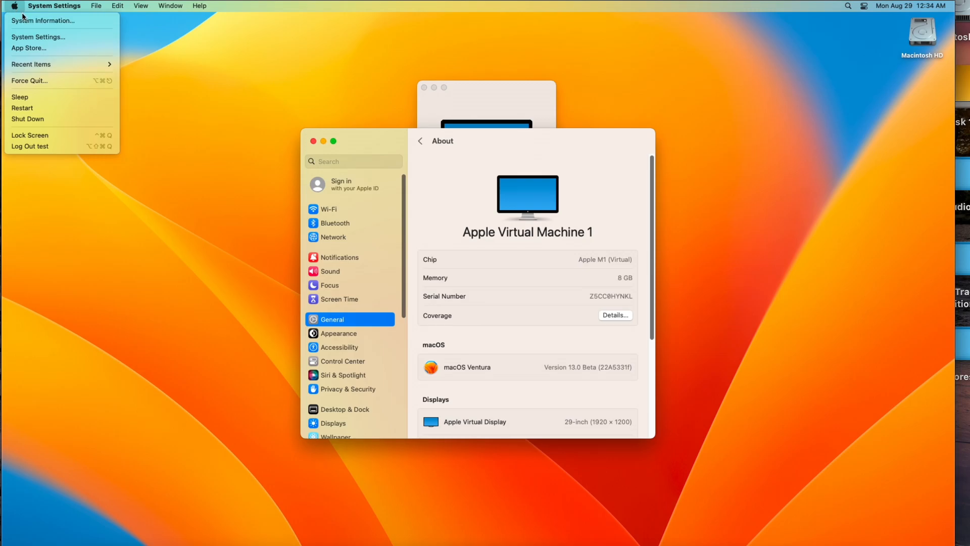
click(34, 21)
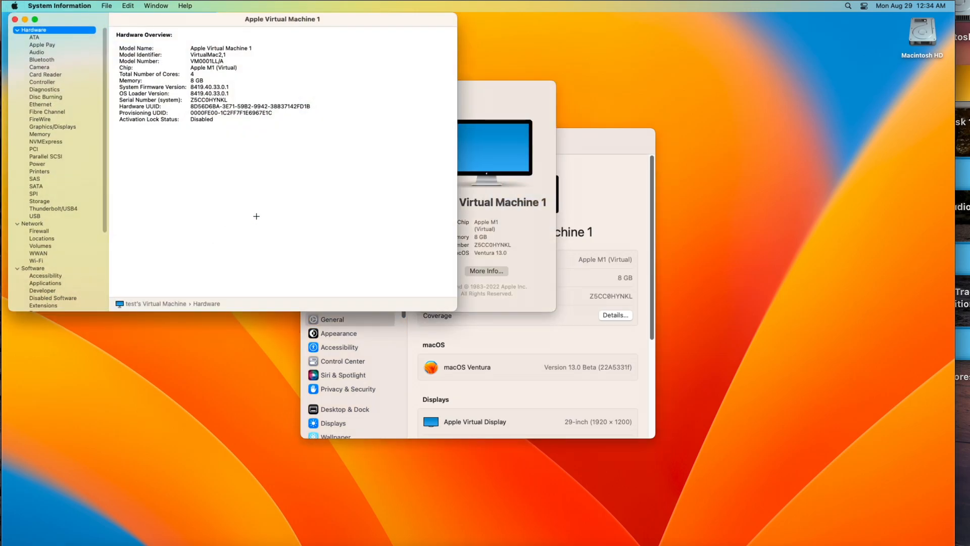
Review the System Information hardware overview, quit it, and scroll the About pane down to the storage details
drag(178, 24, 204, 37)
click(128, 6)
mouse_move(158, 6)
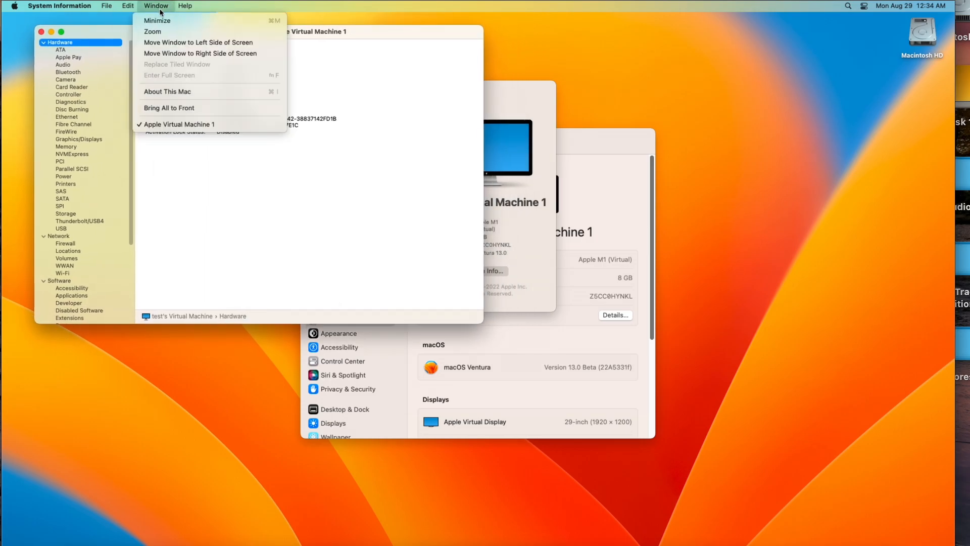
click(159, 106)
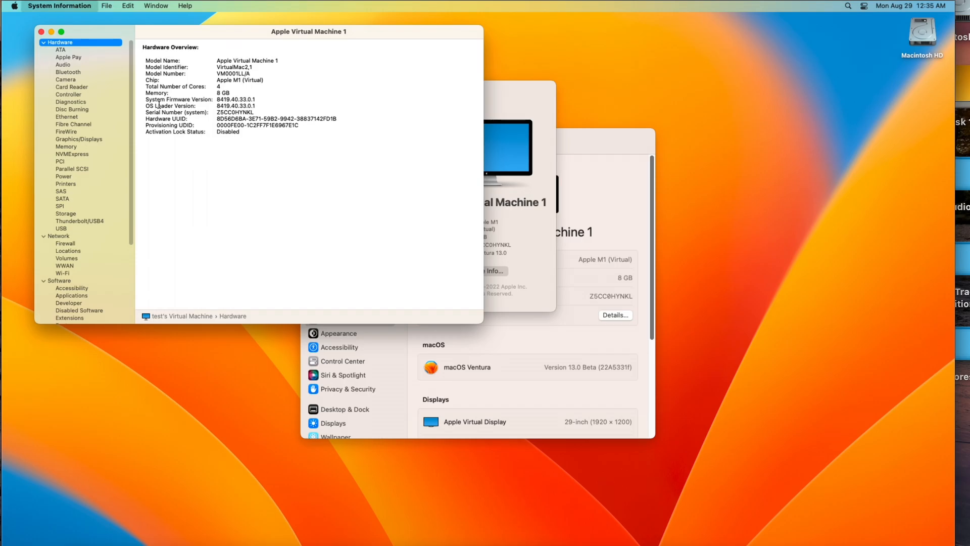
key(super+q)
scroll(465, 331, down, 3)
scroll(463, 331, down, 5)
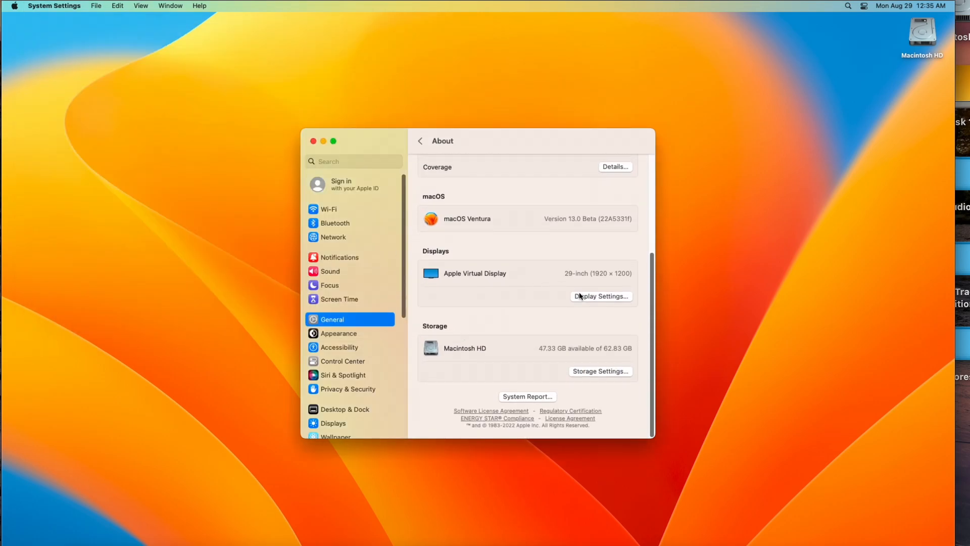
Scroll the About pane back to the top and close the System Settings window
scroll(510, 270, up, 8)
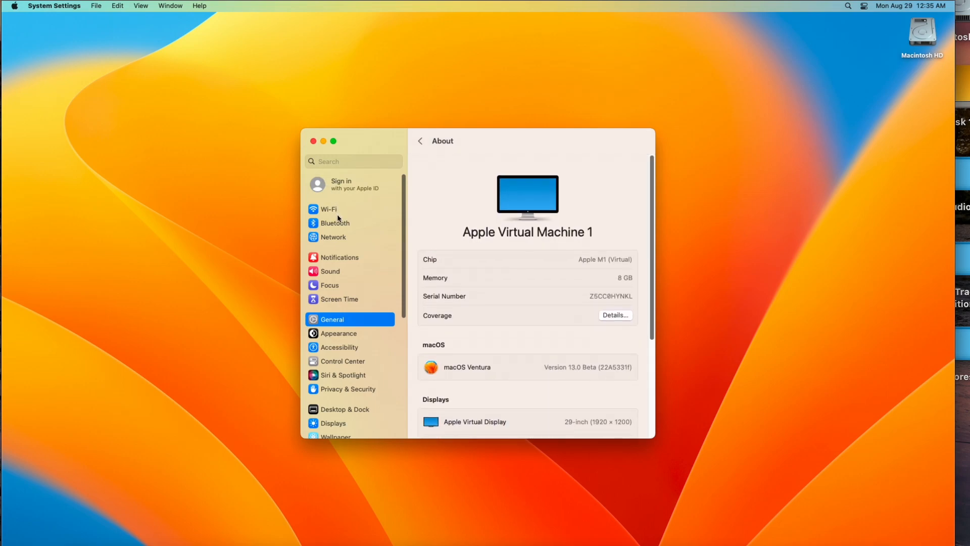
click(313, 141)
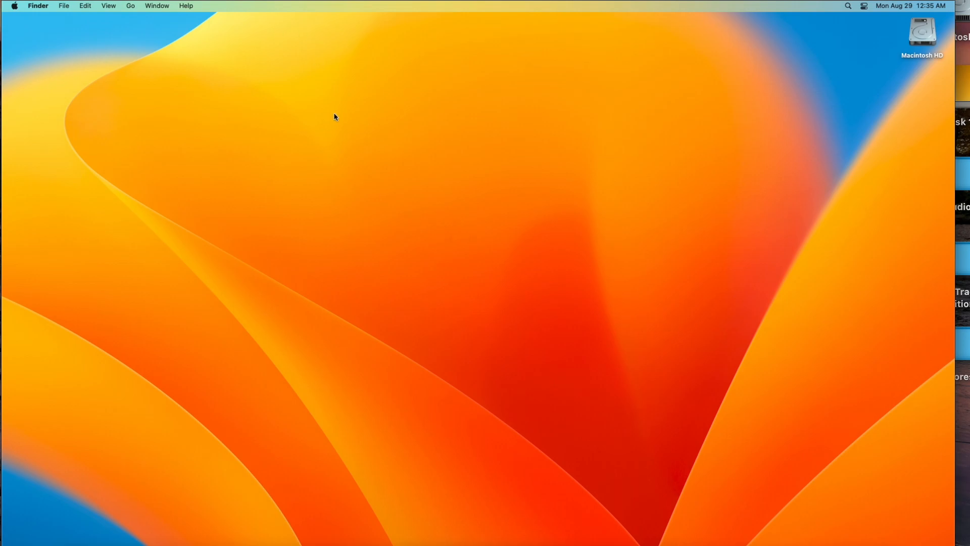
drag(334, 116, 545, 223)
click(116, 541)
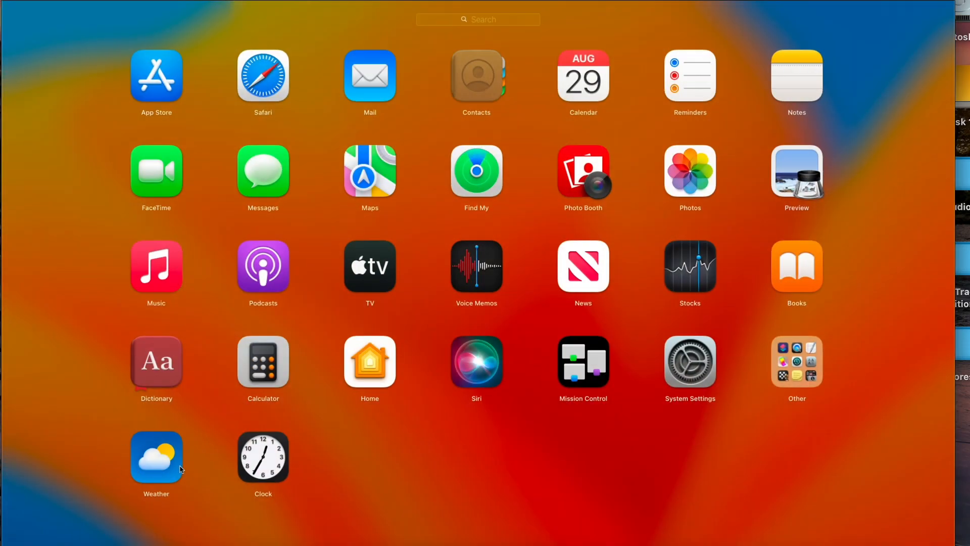
click(810, 373)
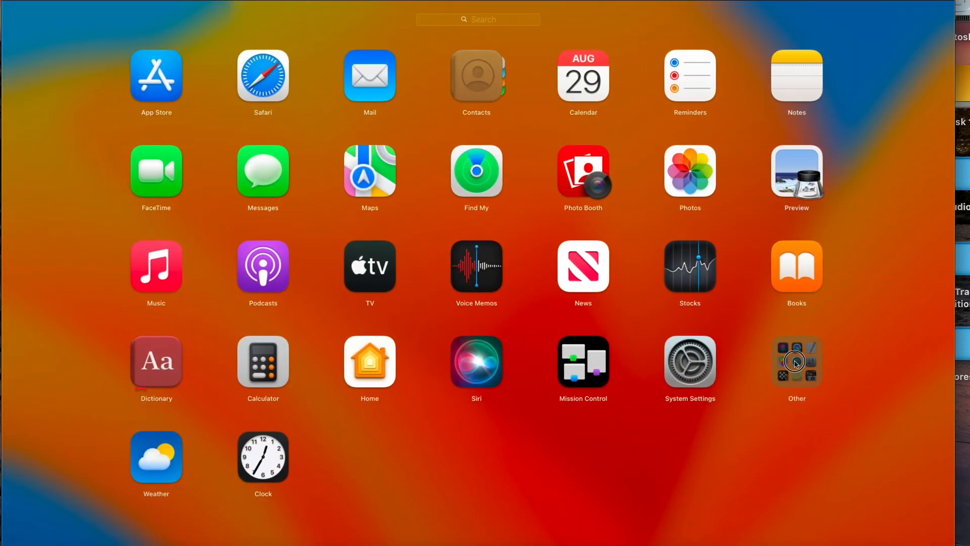
click(596, 65)
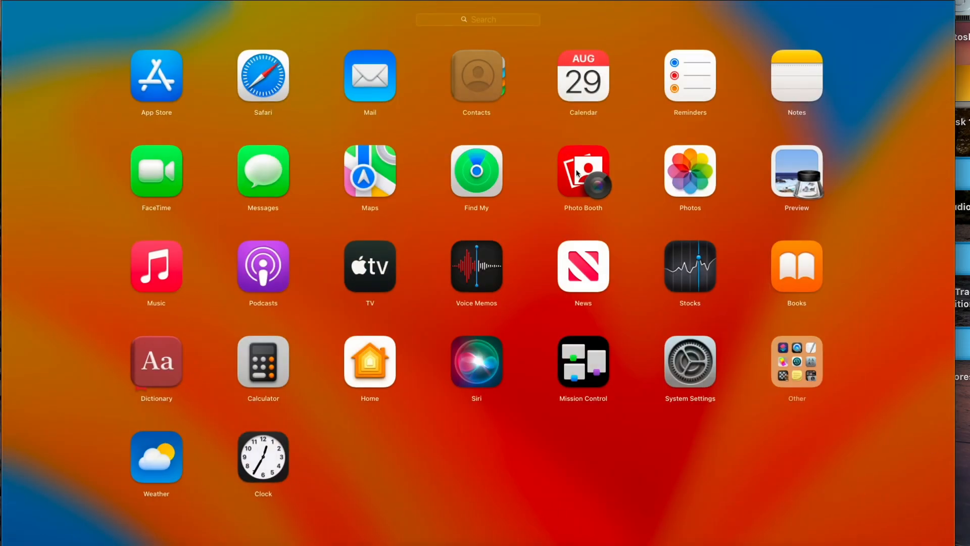
click(433, 430)
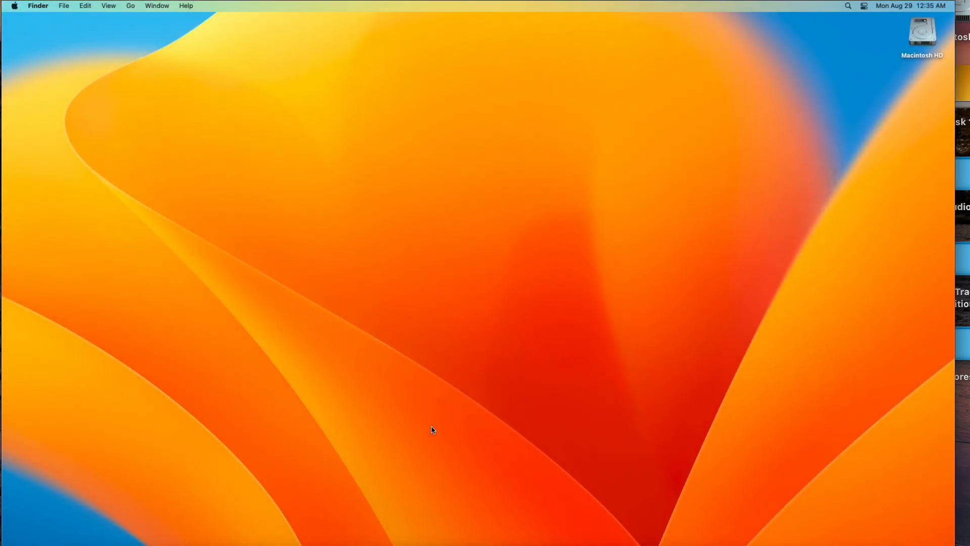
drag(433, 429, 639, 167)
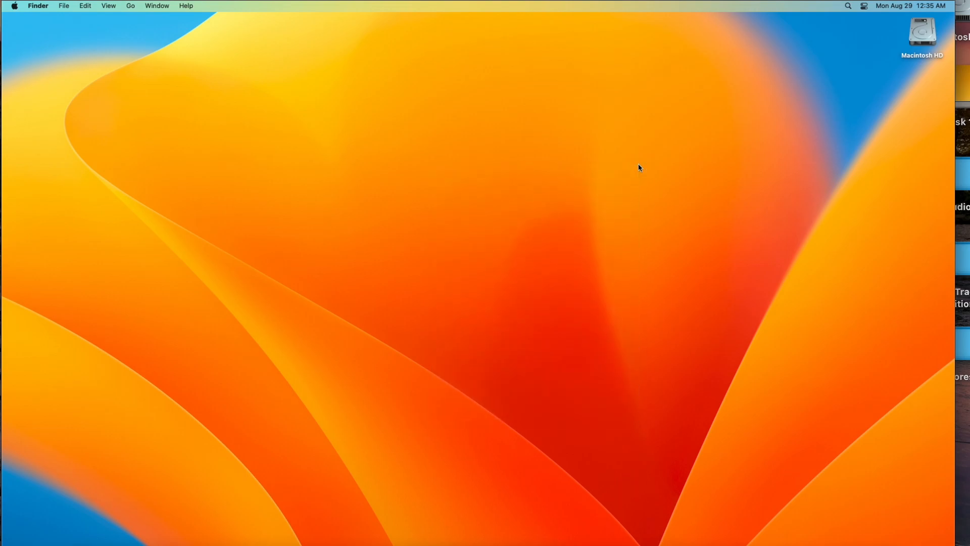